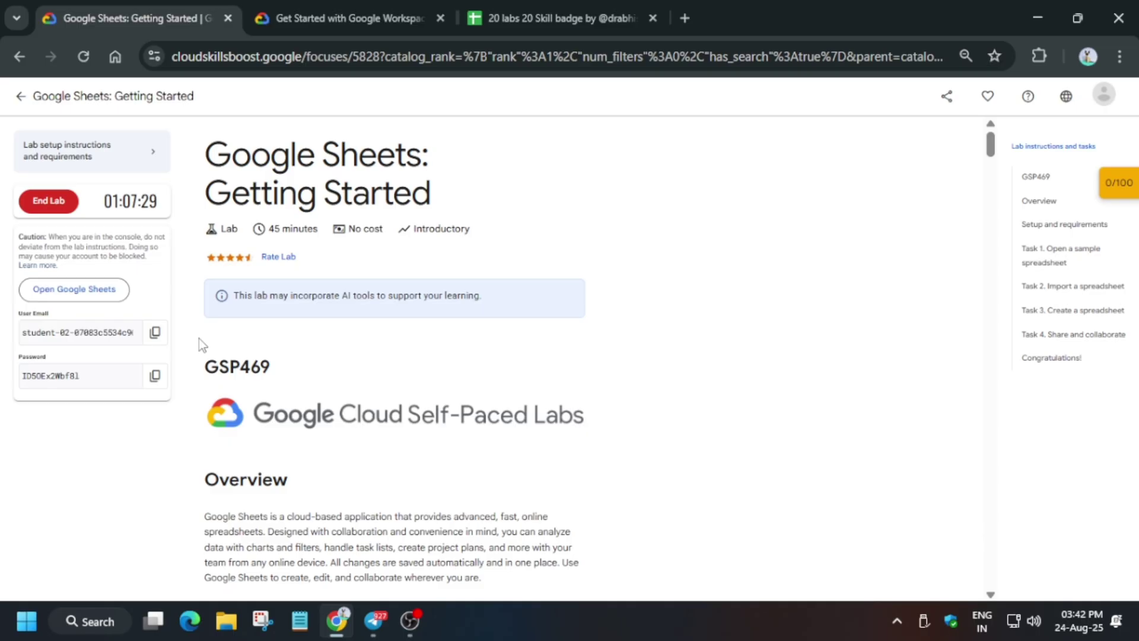
# Start the lab and open the Google Sheets link in an incognito window
pyautogui.rightClick(81, 297)
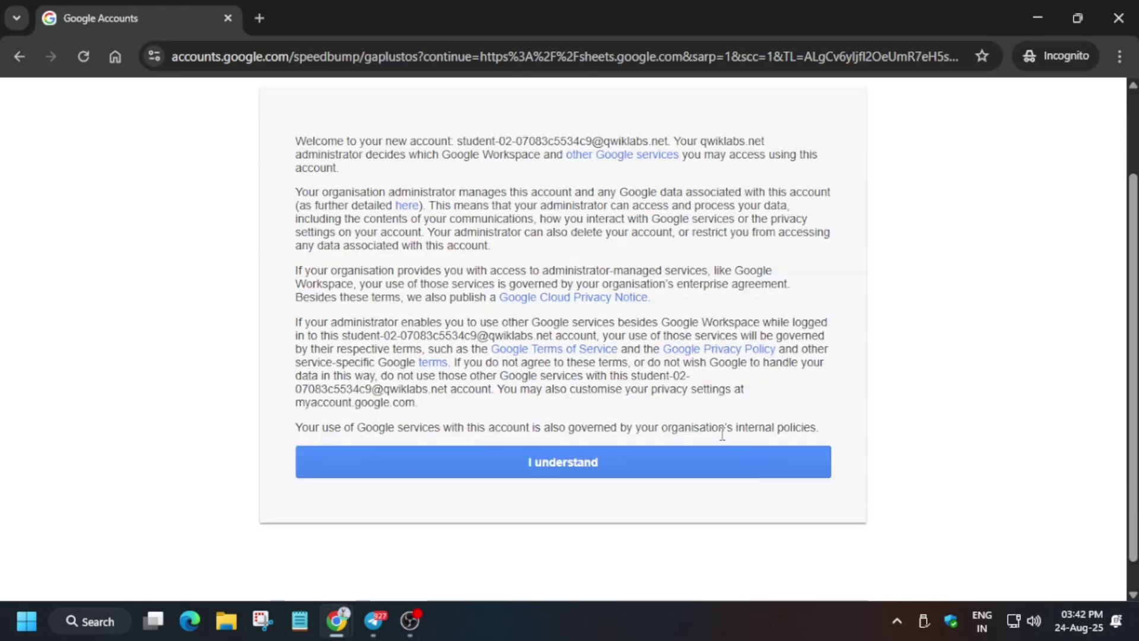
# Accept the lab account's Google Accounts welcome terms to reach the empty Sheets home
pyautogui.click(680, 427)
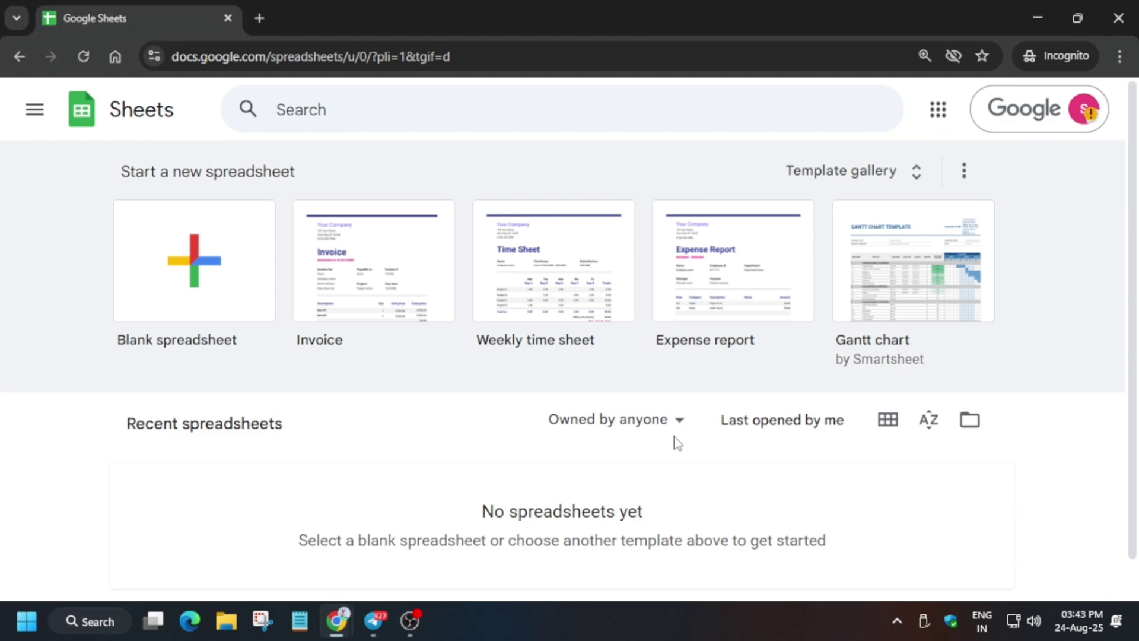
# Open Task 1's 'Explore this data (budget request by department)' spreadsheet in an incognito window
pyautogui.hotkey('alt', 'Tab')
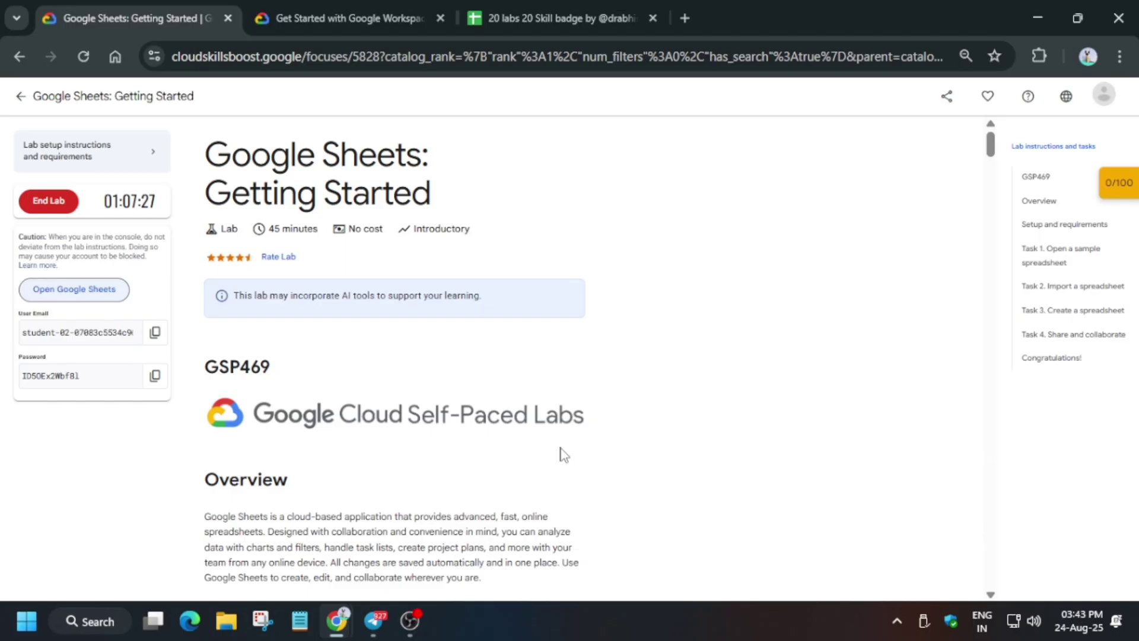
pyautogui.click(1023, 259)
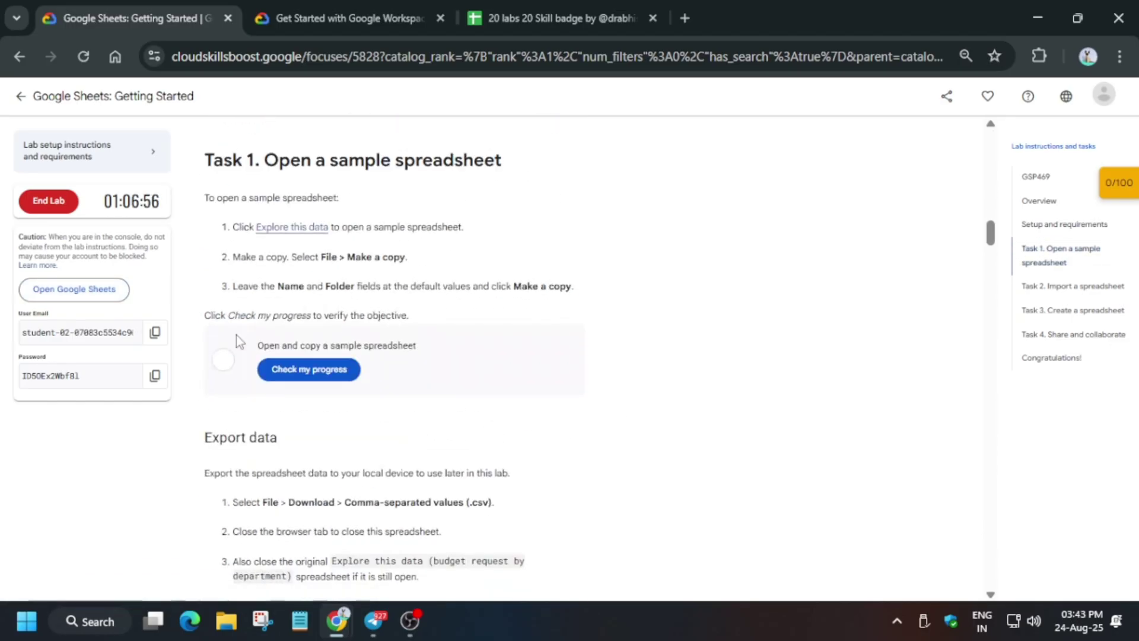
pyautogui.rightClick(306, 225)
pyautogui.rightClick(269, 227)
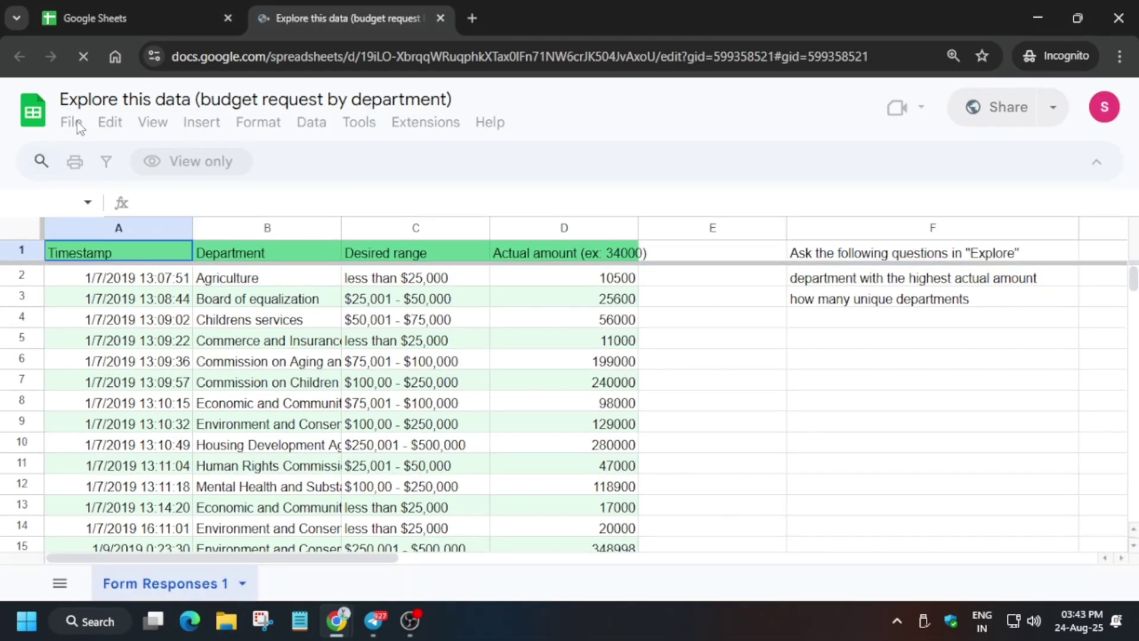
# Begin File > Make a copy on the budget spreadsheet, dismissing the Gemini popup, then return to the lab
pyautogui.click(72, 122)
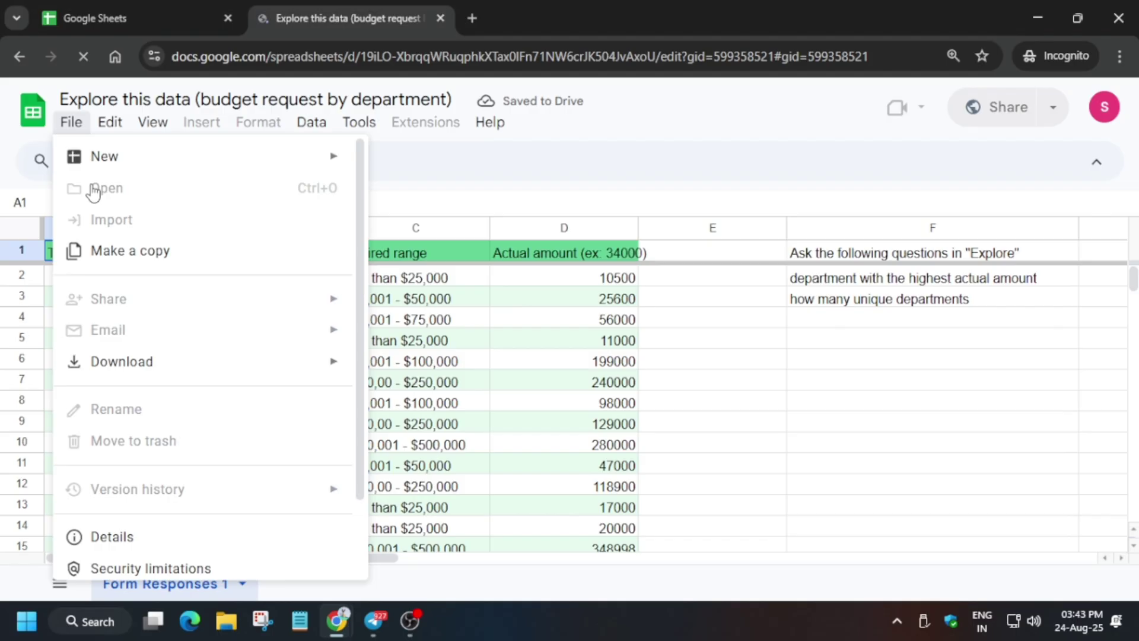
pyautogui.click(123, 254)
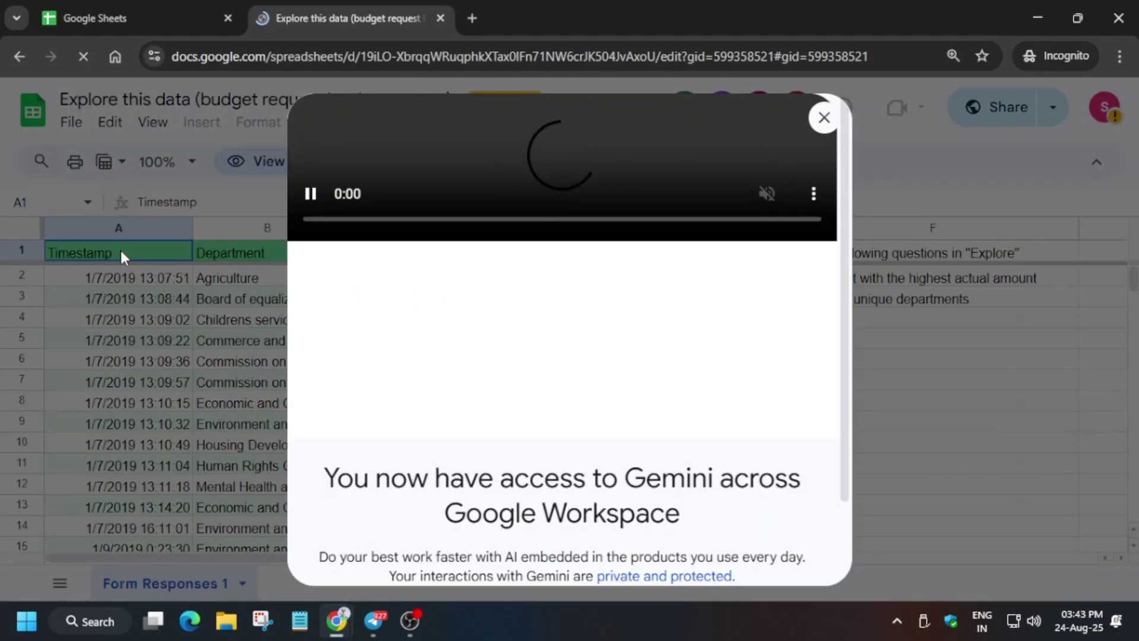
pyautogui.click(825, 121)
pyautogui.write('c')
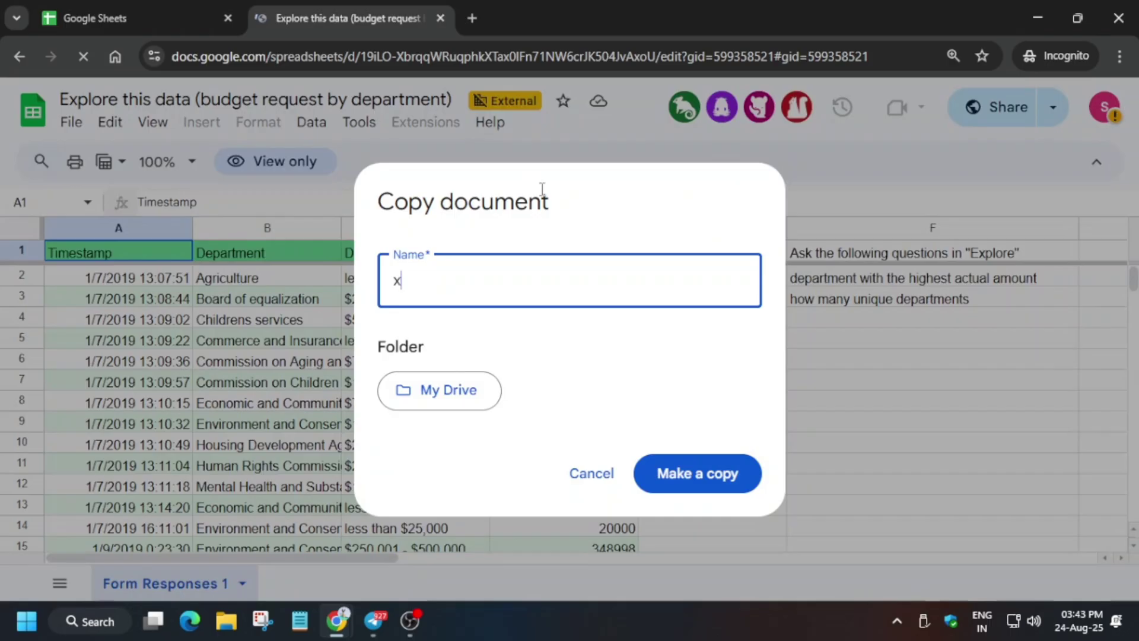
pyautogui.hotkey('alt', 'Tab')
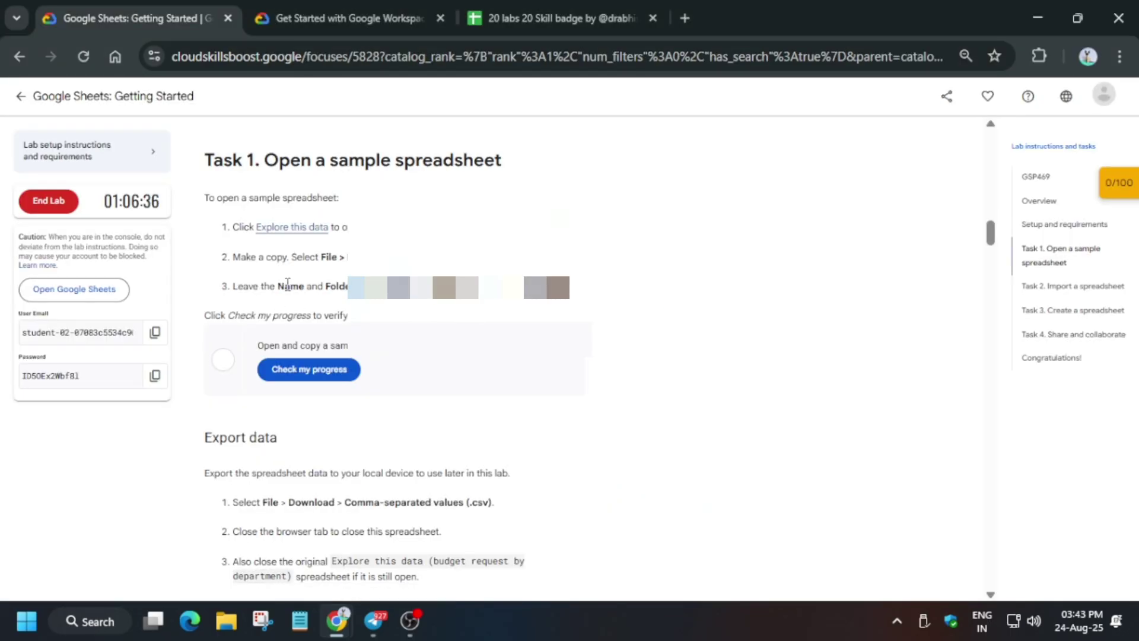
# Confirm the spreadsheet copy and pass the 'Open and copy a sample spreadsheet' checkpoint
pyautogui.hotkey('alt', 'Tab')
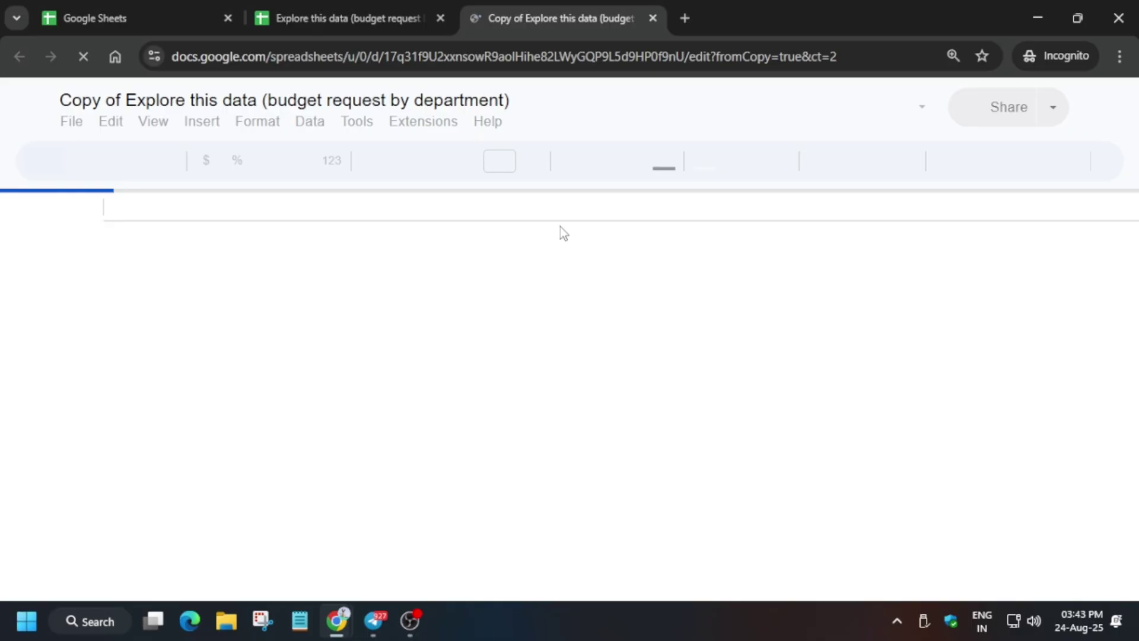
pyautogui.hotkey('alt', 'Tab')
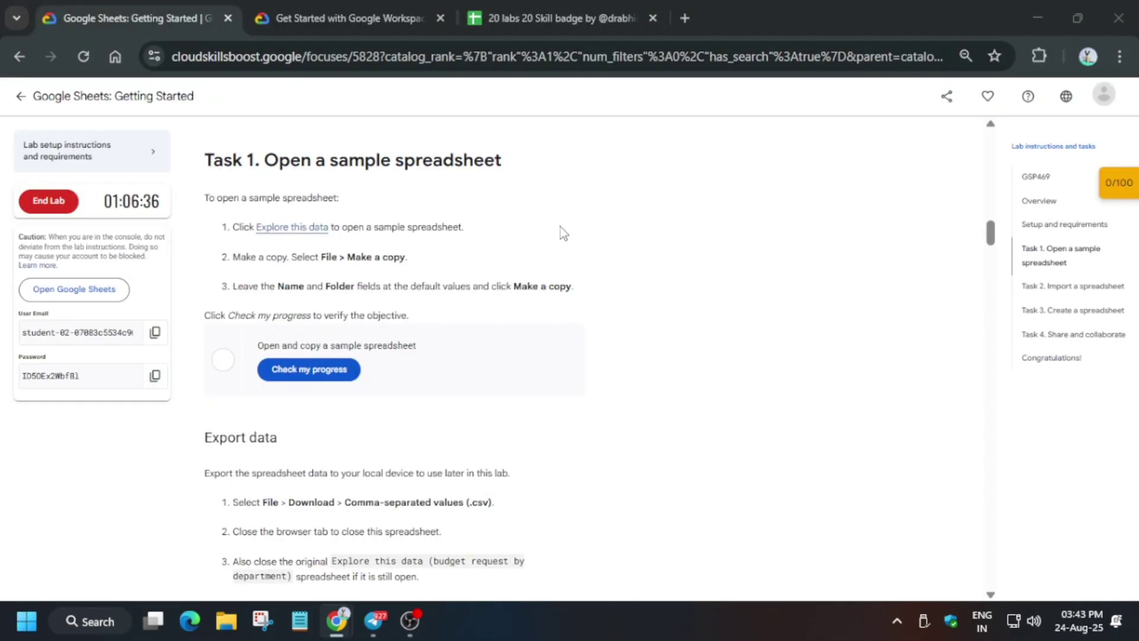
pyautogui.click(332, 374)
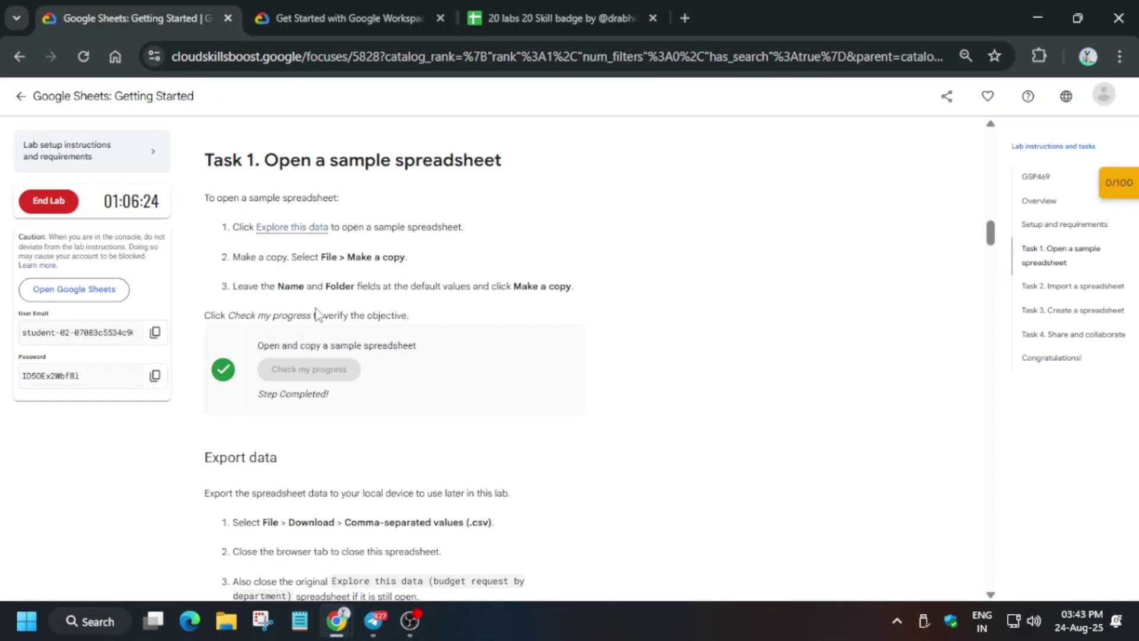
pyautogui.scroll(-3, 313, 310)
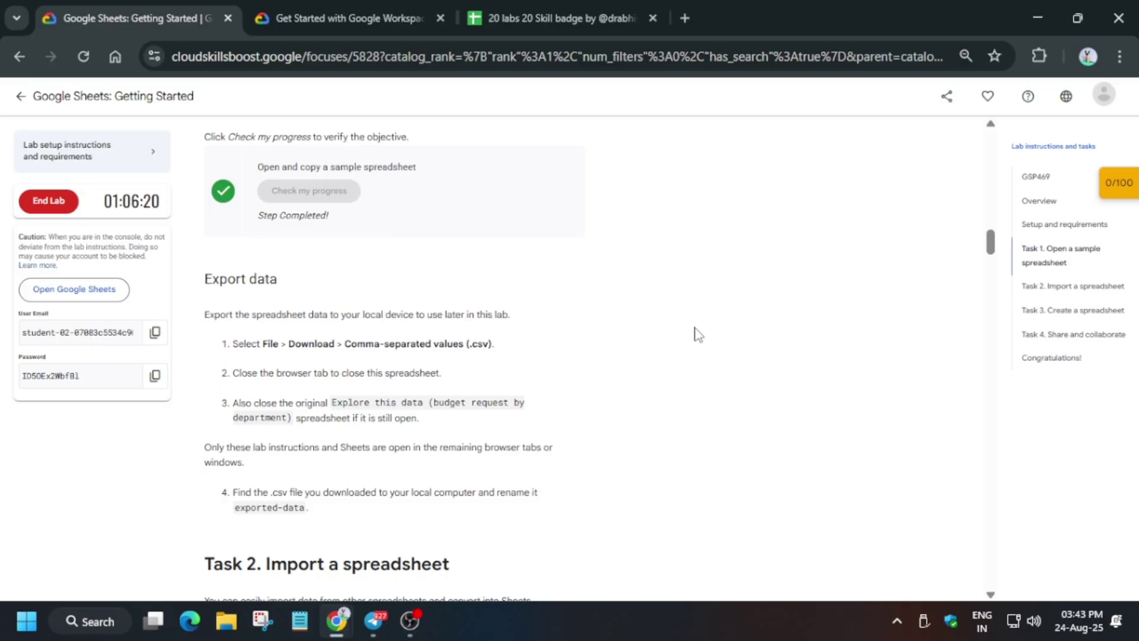
pyautogui.scroll(-7, 698, 334)
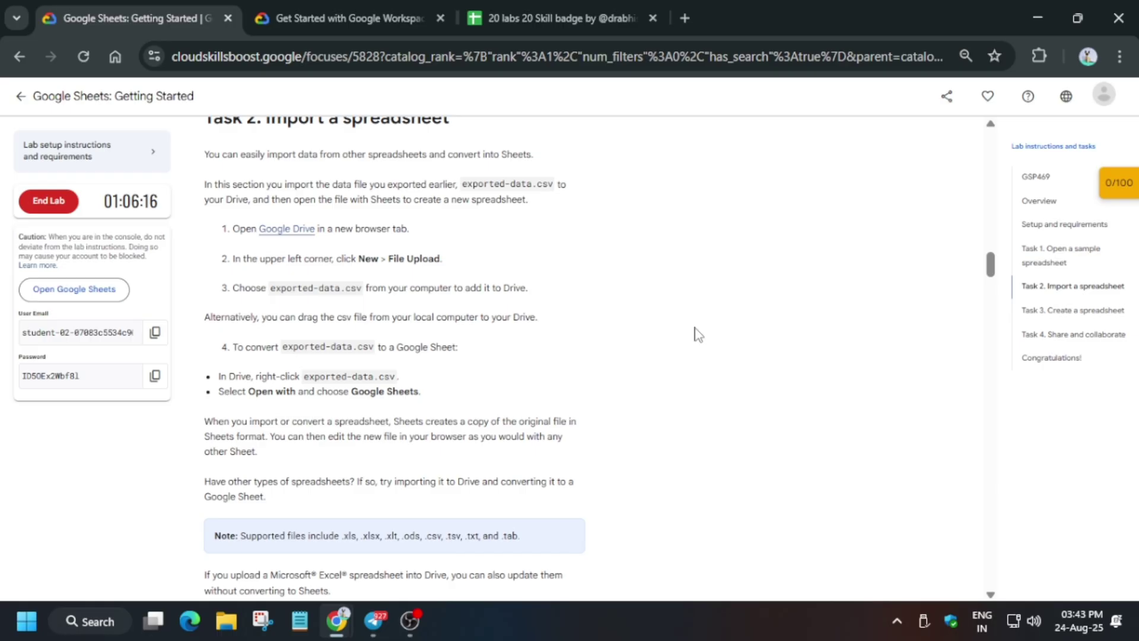
# Dismiss the copy's security notice and return to Sheets home, now listing the copy
pyautogui.hotkey('alt', 'Tab')
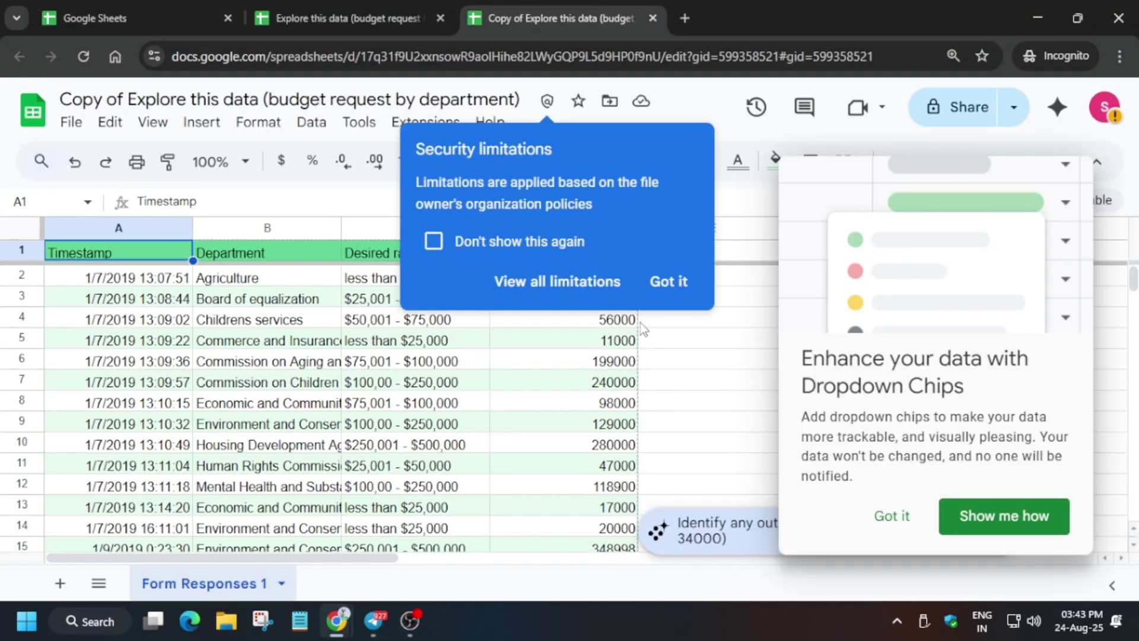
pyautogui.click(676, 283)
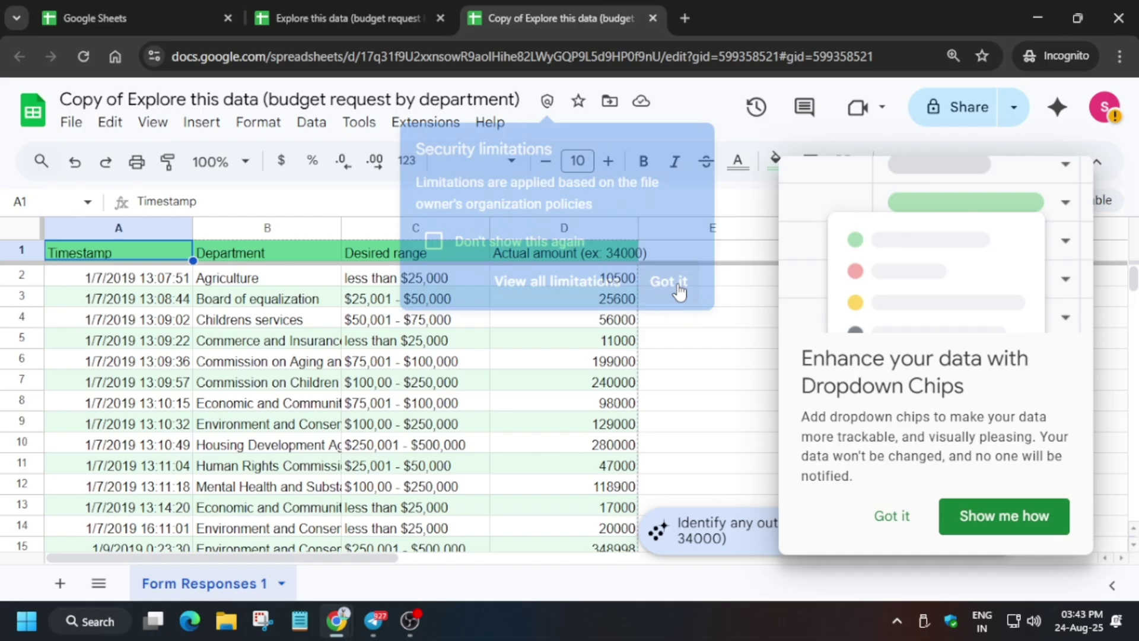
pyautogui.click(354, 2)
pyautogui.click(184, 8)
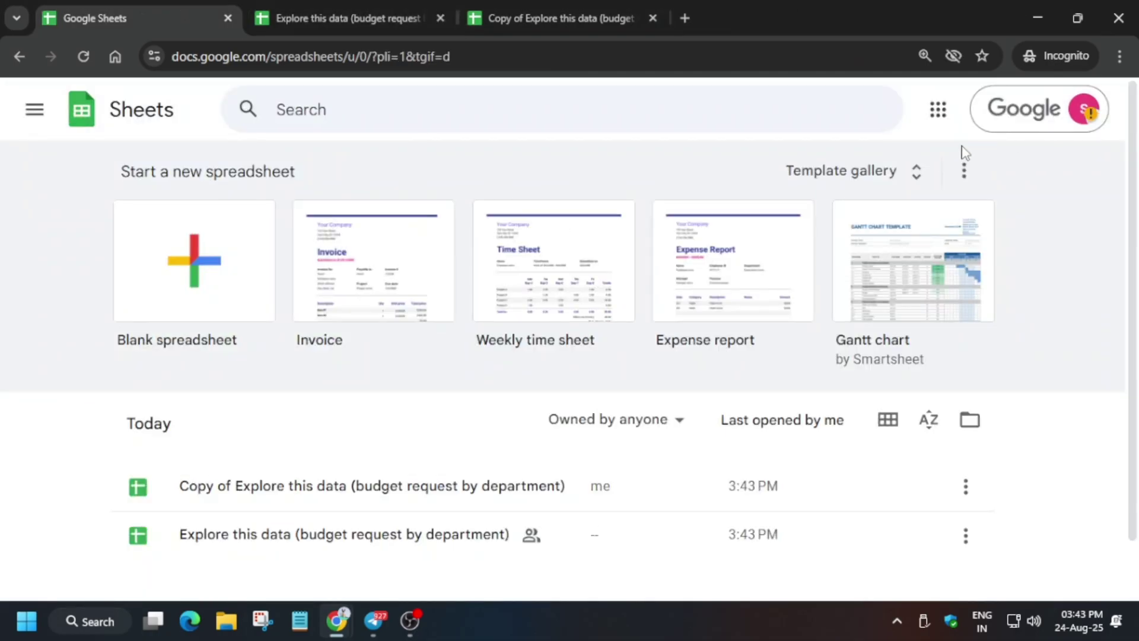
# Open Google Drive from the Google apps grid, then bring up the Telegram chat with exported-data.csv
pyautogui.click(938, 116)
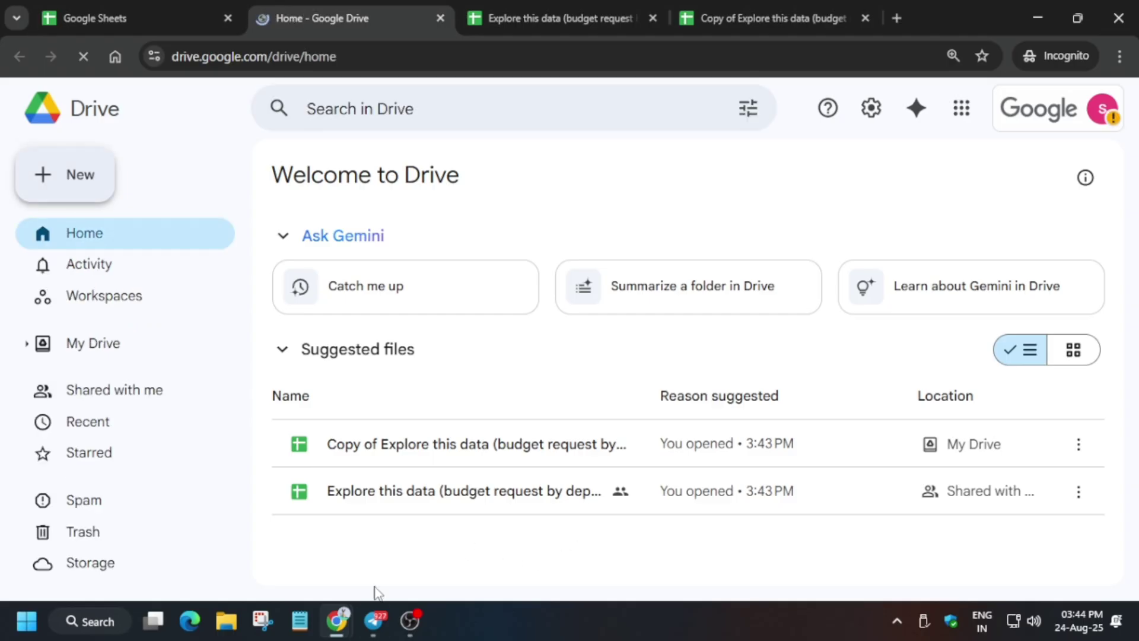
pyautogui.click(373, 620)
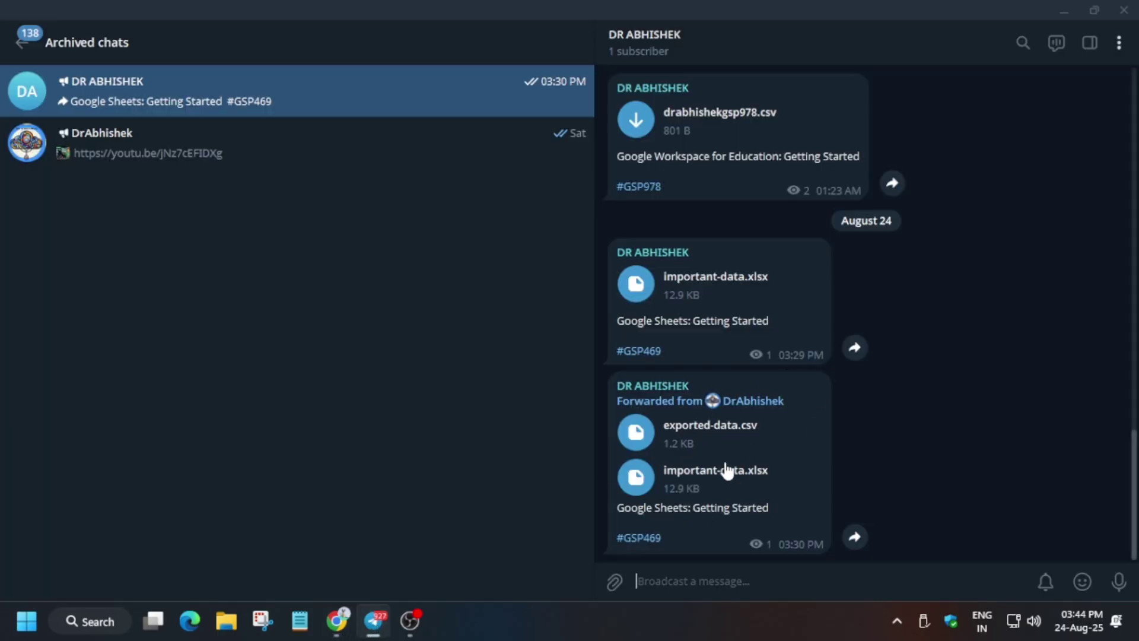
# Upload exported-data.csv from the Telegram chat's Downloads into Google Drive
pyautogui.rightClick(646, 426)
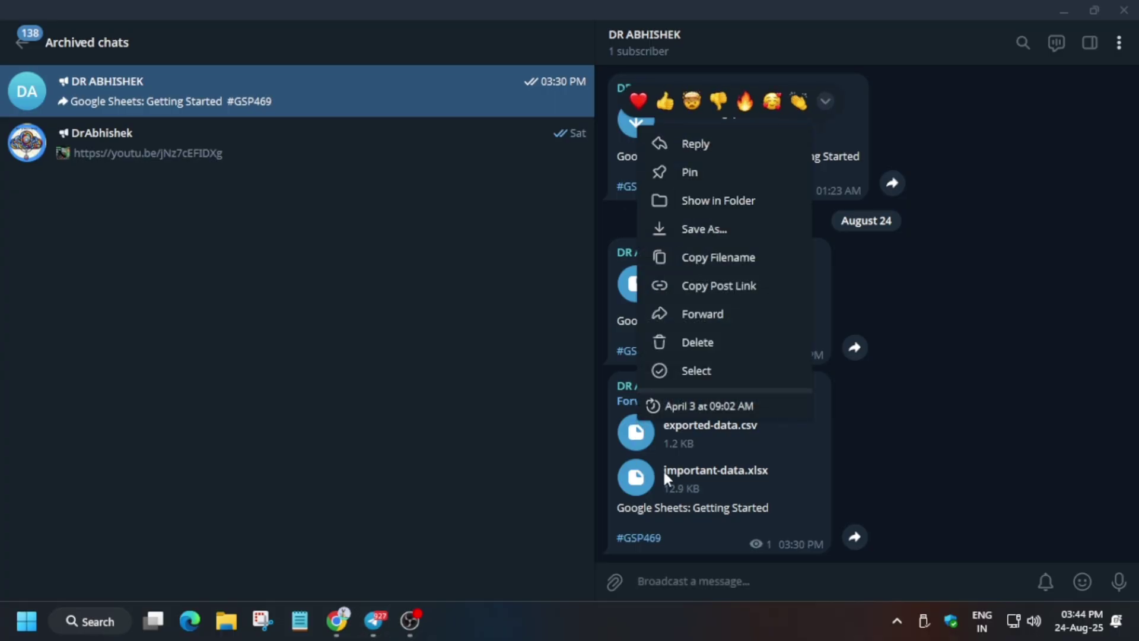
pyautogui.hotkey('alt', 'Tab')
pyautogui.hotkey('ctrl', 'o')
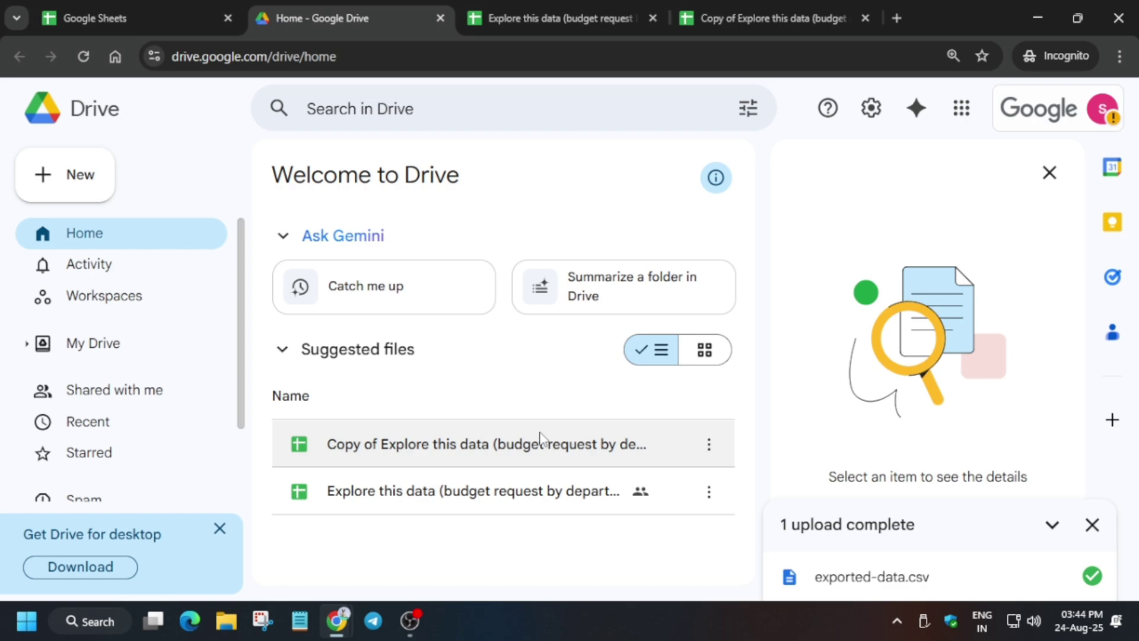
# Open exported-data.csv in My Drive with Google Sheets to convert it into a spreadsheet
pyautogui.click(76, 357)
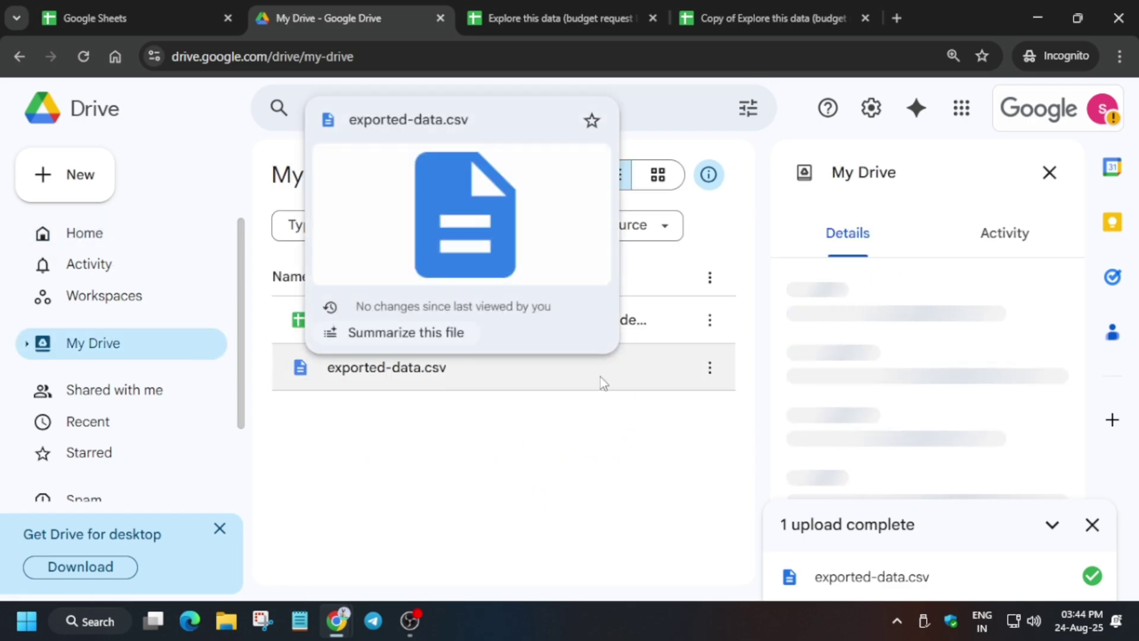
pyautogui.click(716, 375)
pyautogui.click(715, 375)
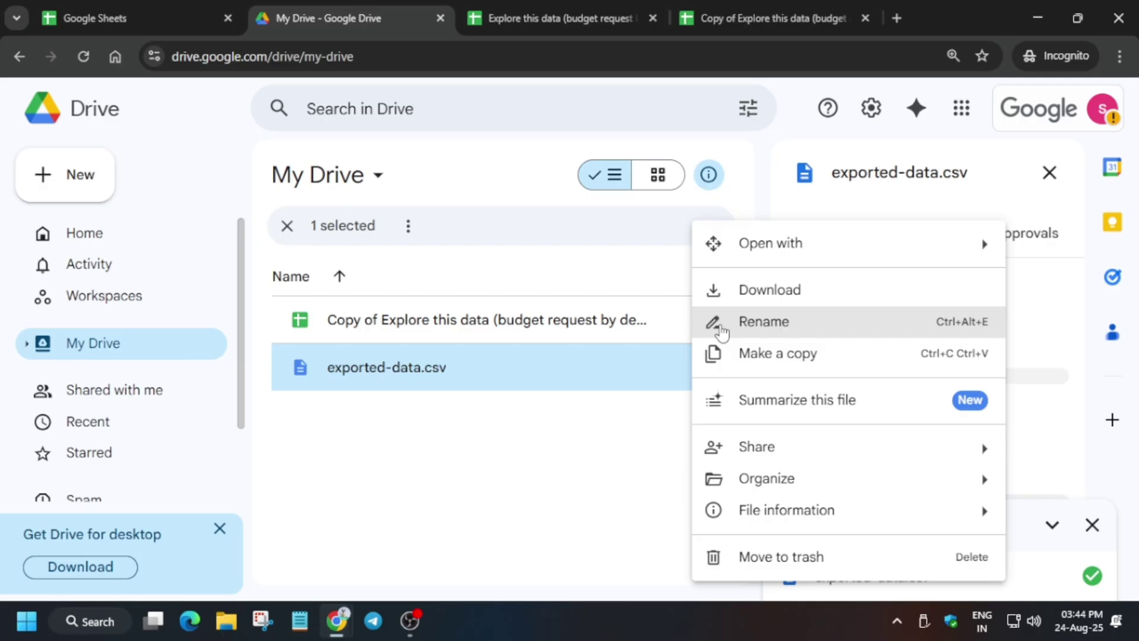
pyautogui.moveTo(752, 249)
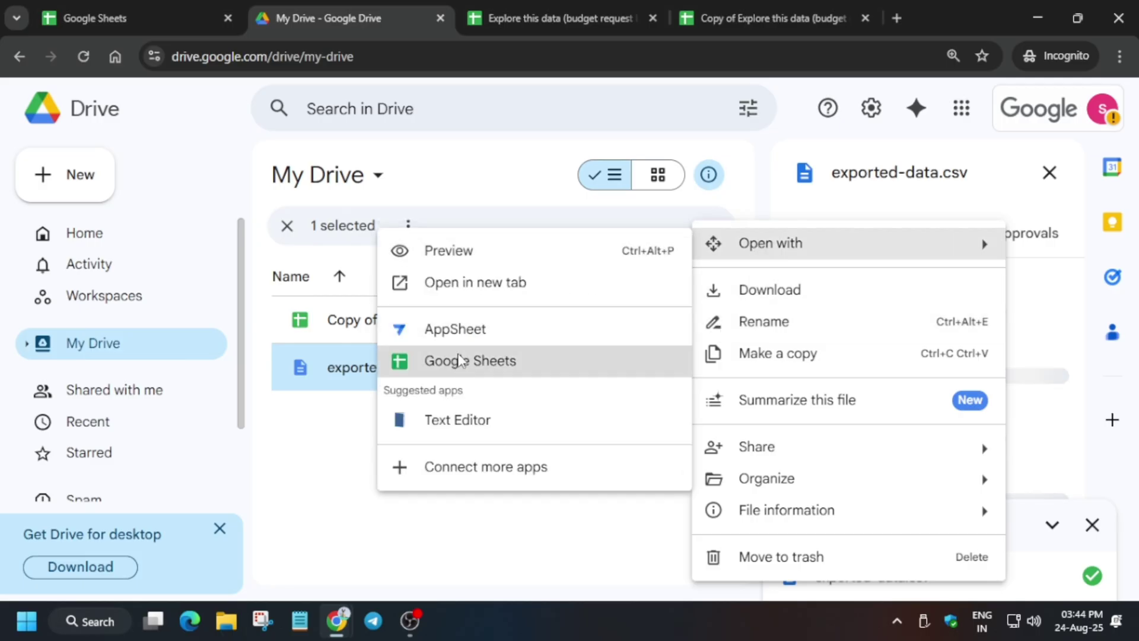
pyautogui.click(460, 360)
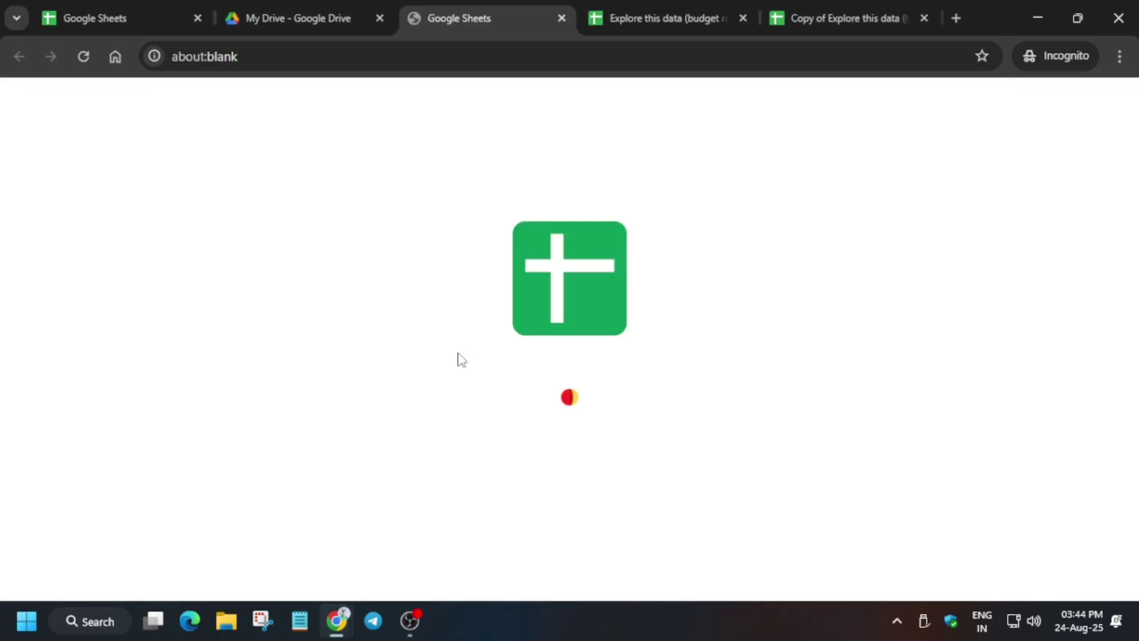
pyautogui.hotkey('alt', 'Tab')
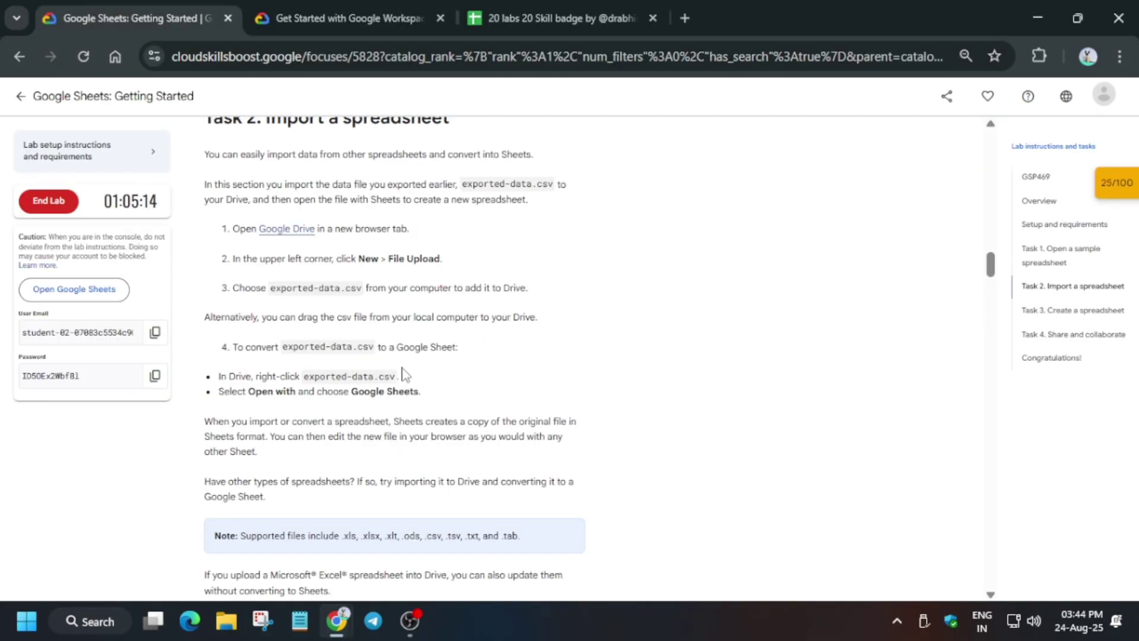
pyautogui.scroll(-6, 403, 374)
# Pass the Task 2 import-and-convert checkpoint and scroll on to Task 3: Create a spreadsheet
pyautogui.click(353, 315)
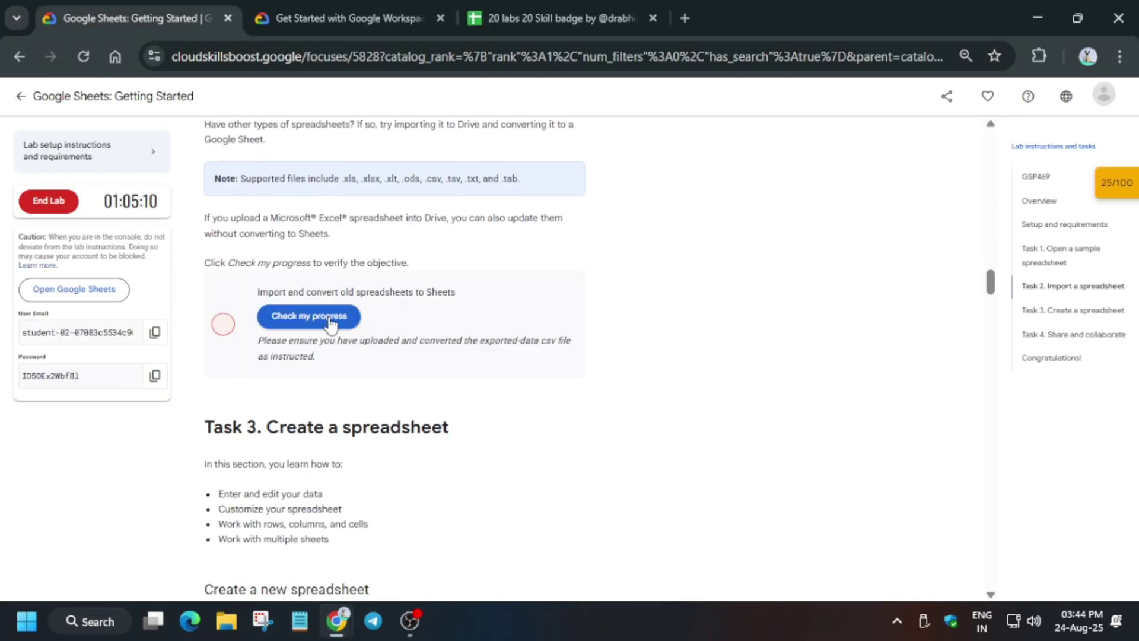
pyautogui.click(328, 321)
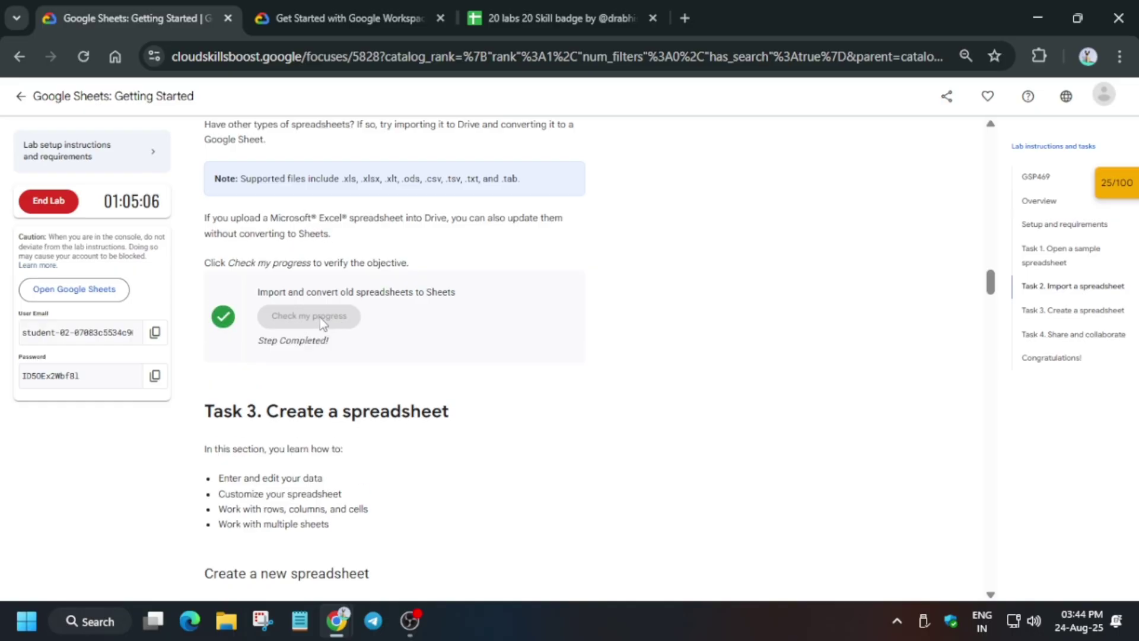
pyautogui.scroll(-3, 415, 374)
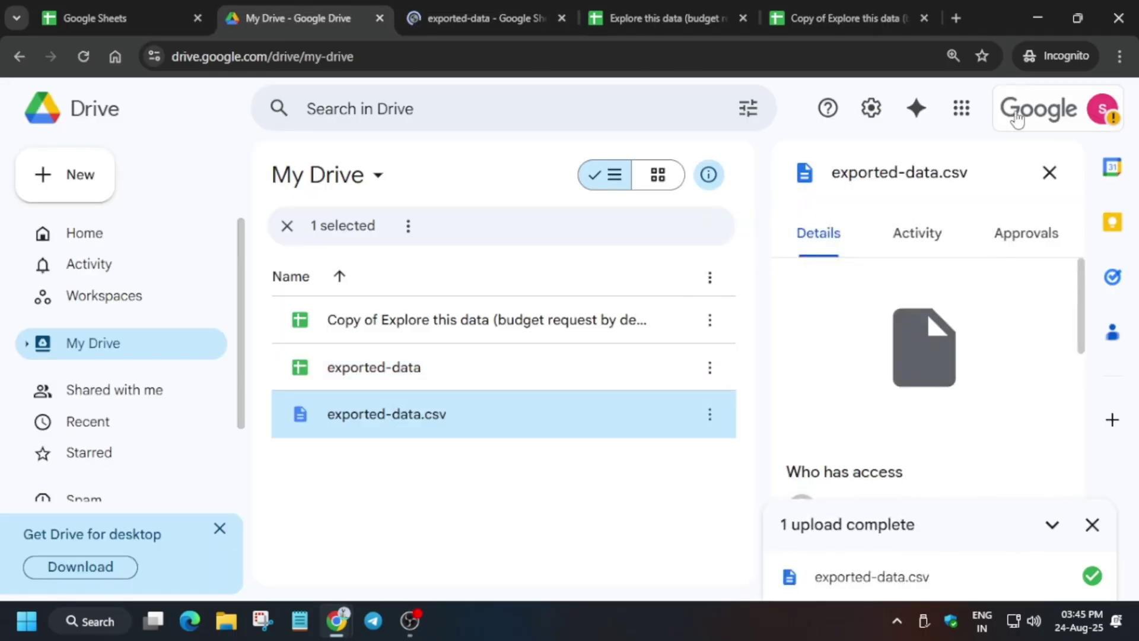
# From the exported-data spreadsheet, go to Sheets home and create a blank spreadsheet
pyautogui.click(442, 8)
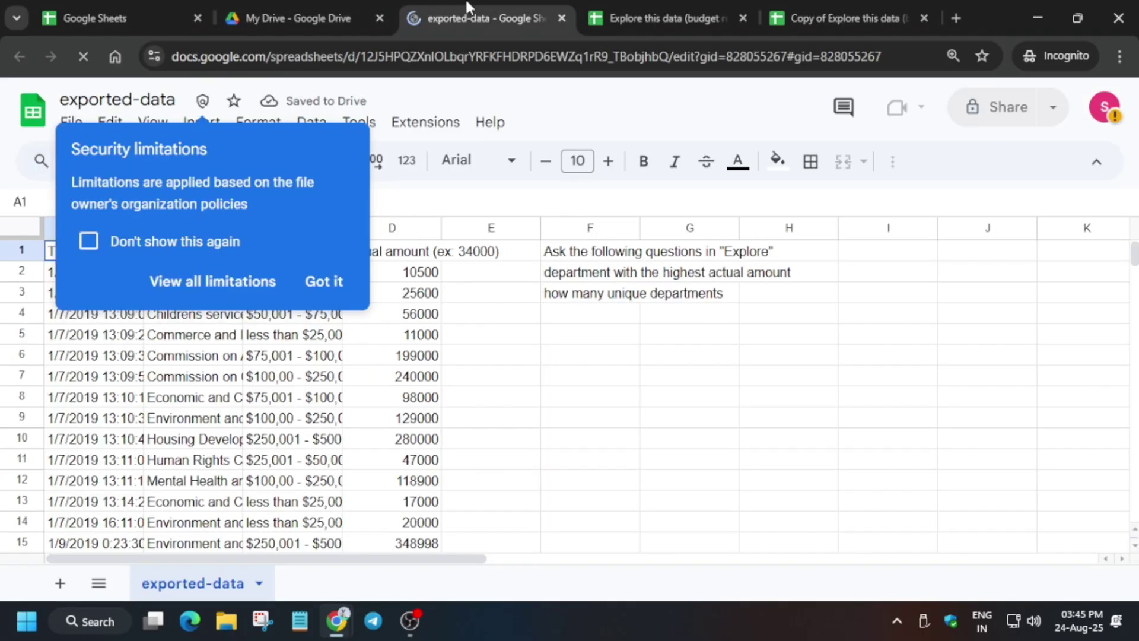
pyautogui.click(32, 111)
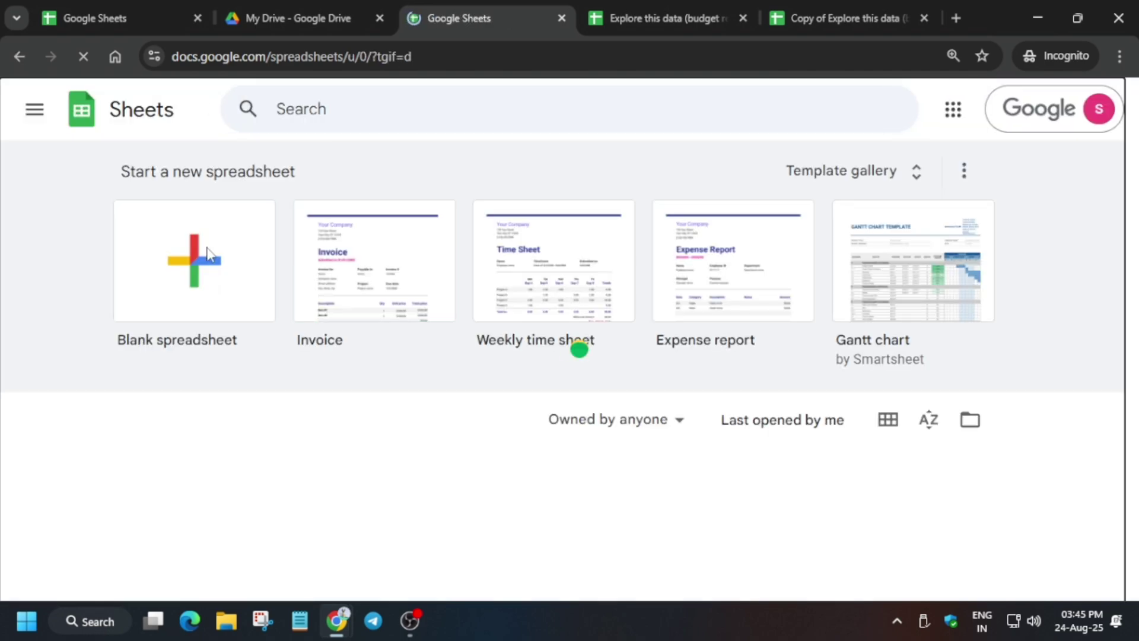
pyautogui.click(209, 252)
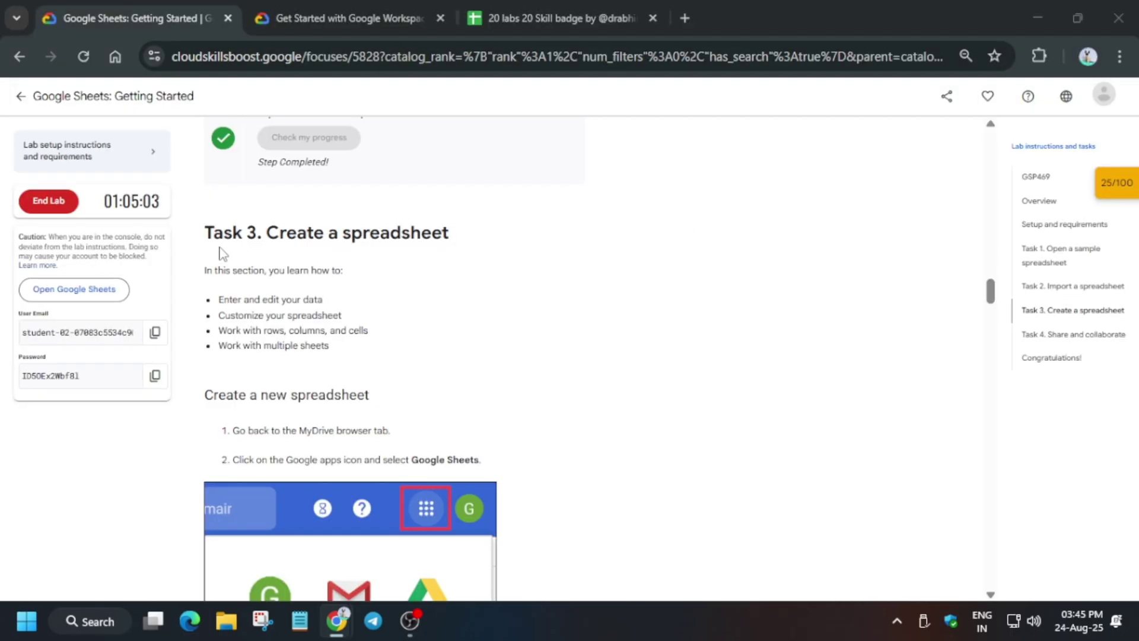
# Find the required name 'important-data' in the lab's Enter and edit your data step, then return to the spreadsheet
pyautogui.hotkey('alt', 'Tab')
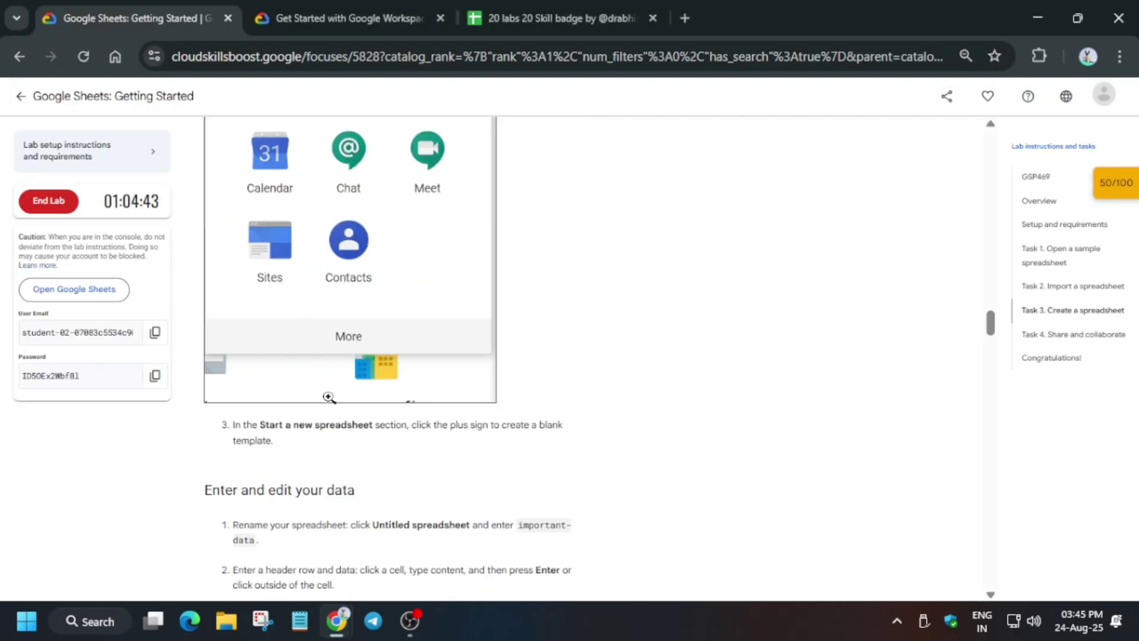
pyautogui.scroll(-6, 367, 398)
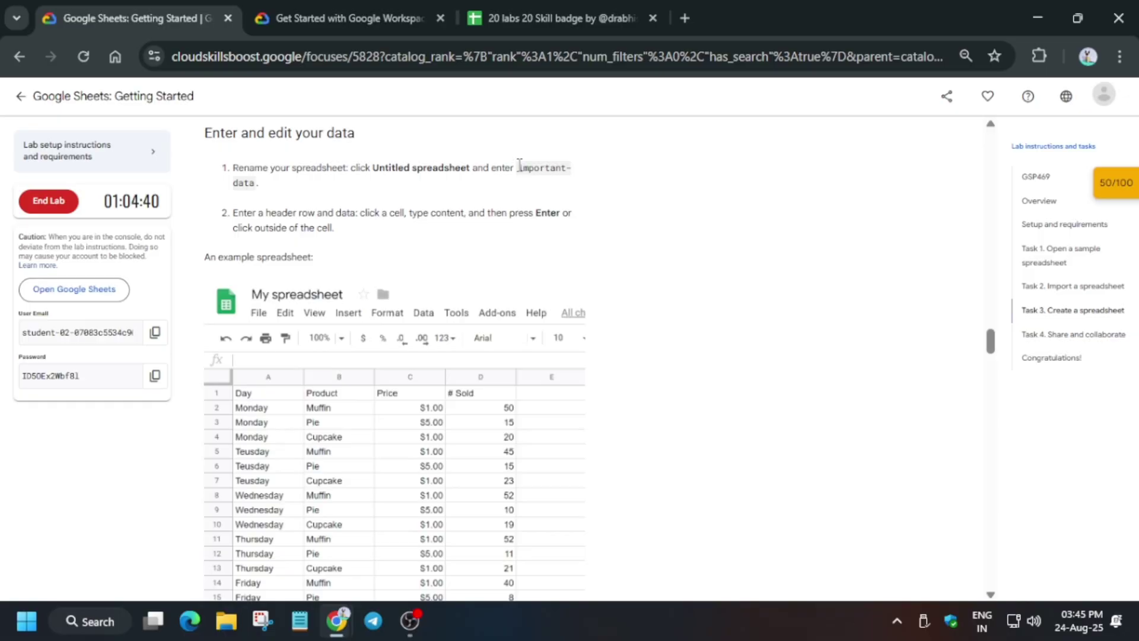
pyautogui.moveTo(518, 167); pyautogui.dragTo(528, 185)
pyautogui.moveTo(364, 197); pyautogui.dragTo(255, 181)
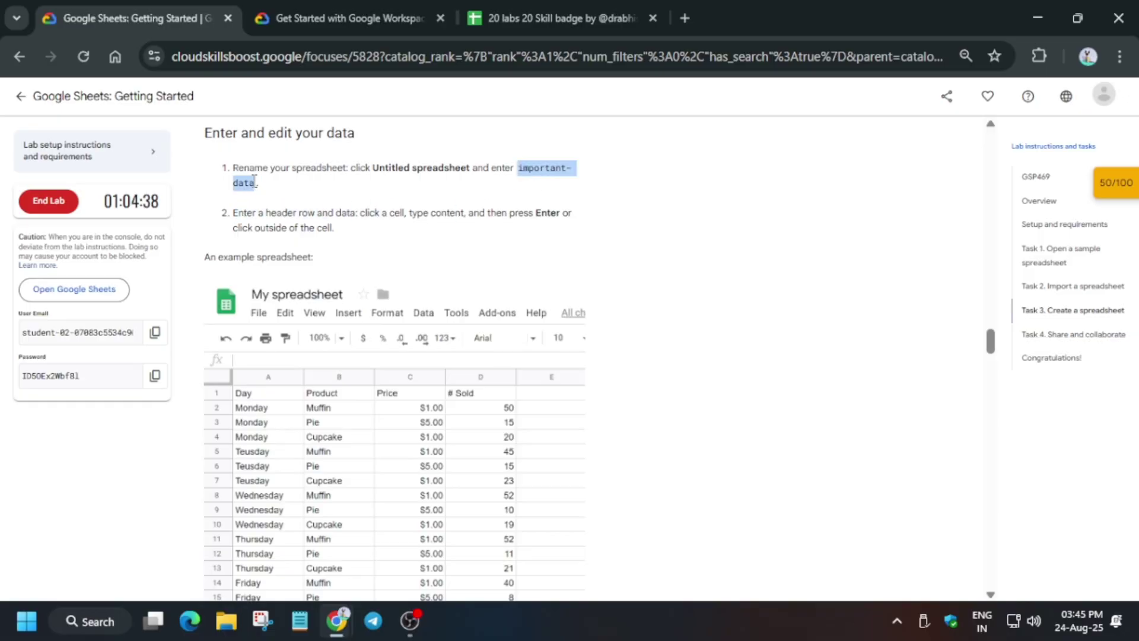
pyautogui.hotkey('alt', 'Tab')
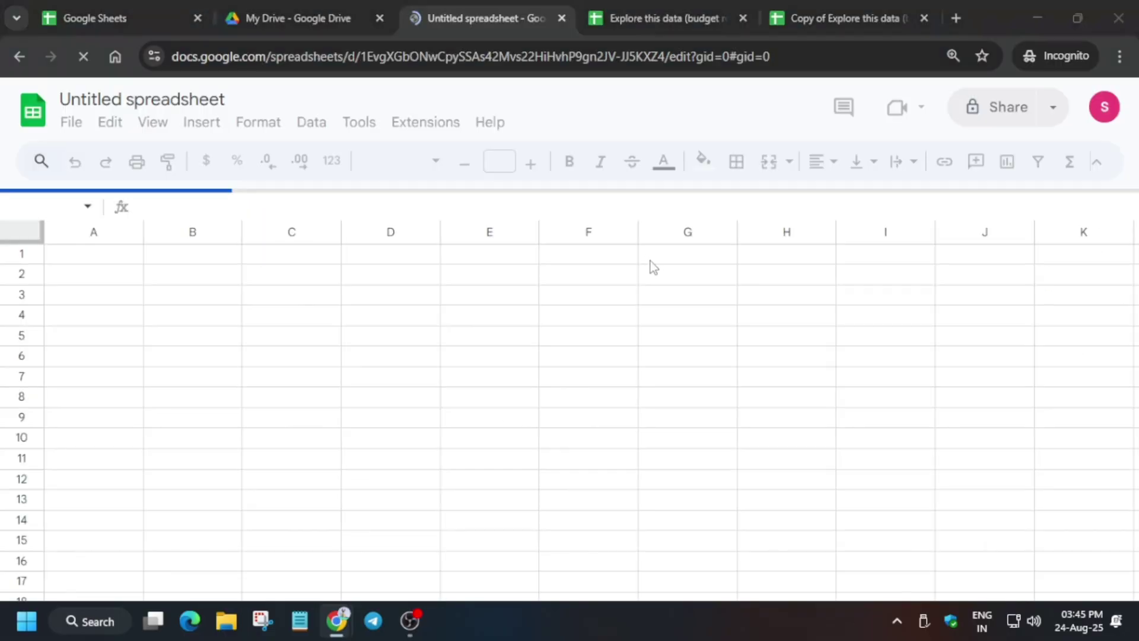
# Rename the untitled spreadsheet to 'important-data'
pyautogui.doubleClick(167, 97)
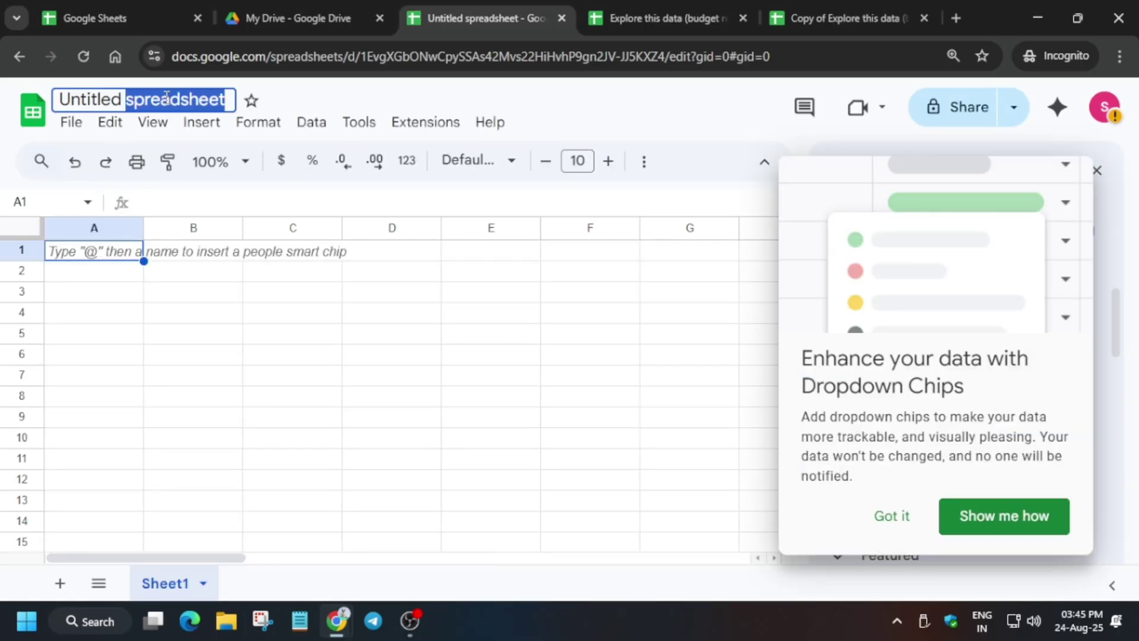
pyautogui.hotkey('ctrl', 'a')
pyautogui.write('important-data')
pyautogui.click(296, 332)
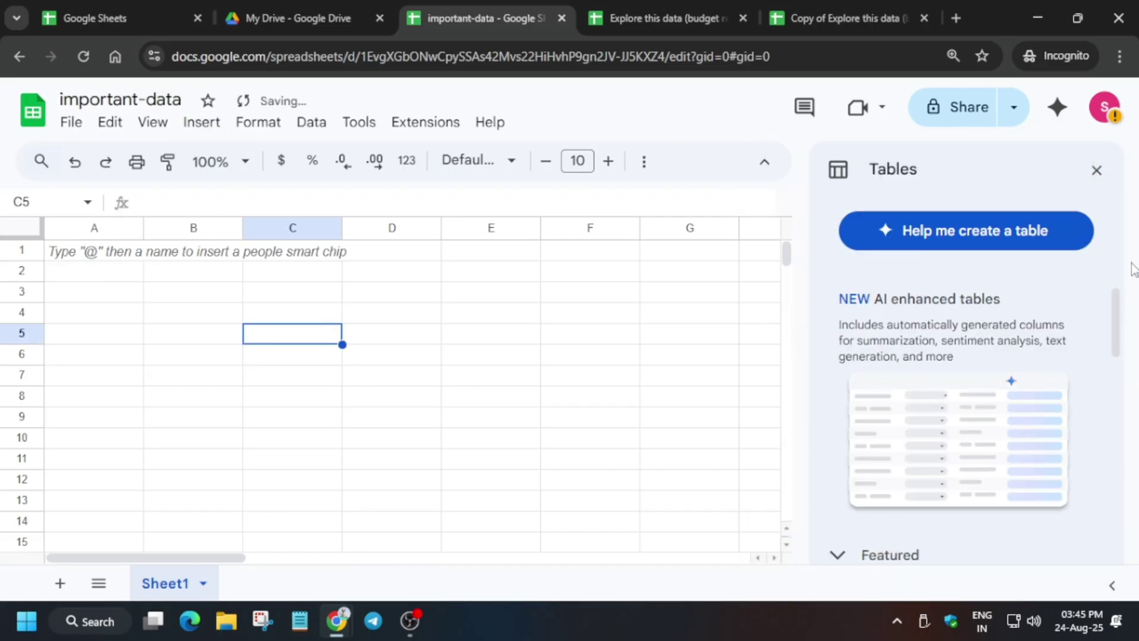
# Share the spreadsheet so anyone in the Qwiklabs group with the link can view it
pyautogui.click(1097, 170)
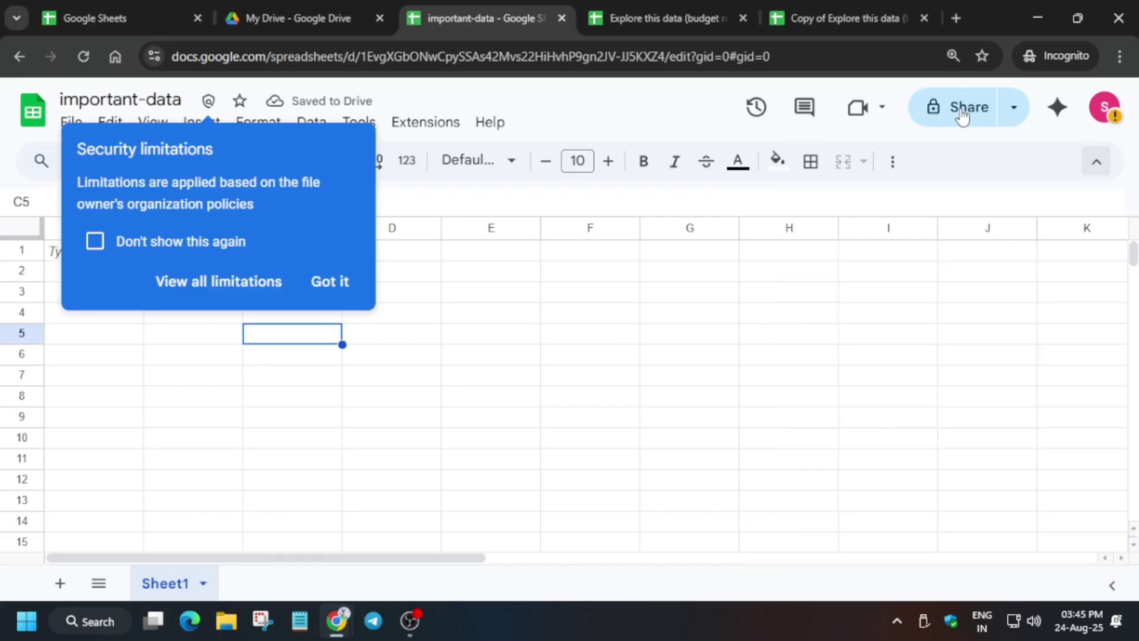
pyautogui.click(963, 111)
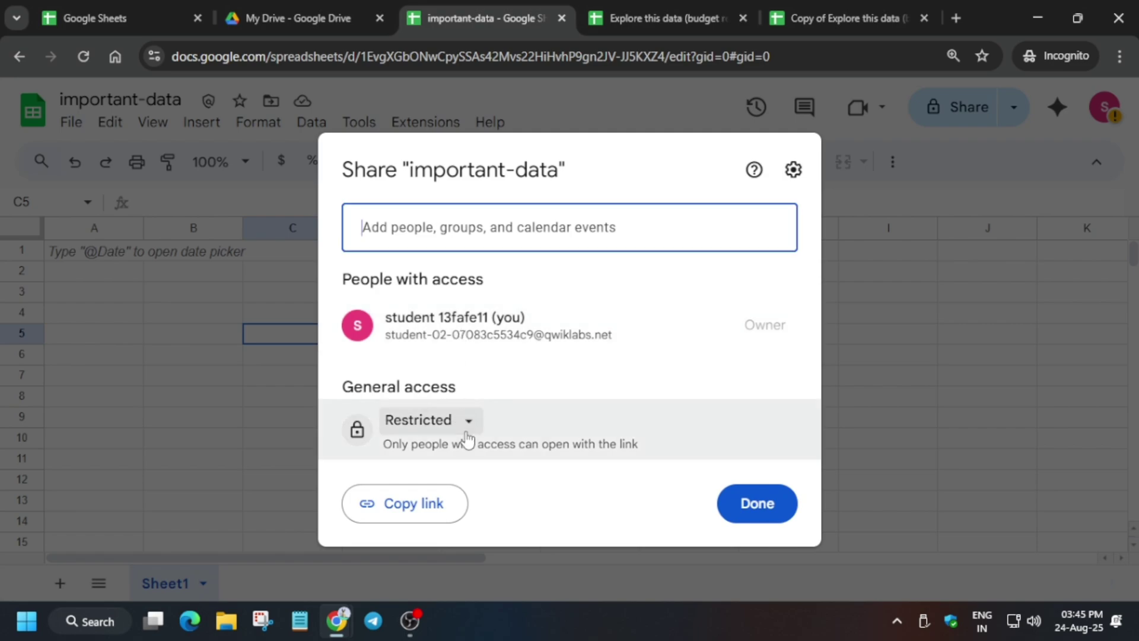
pyautogui.click(465, 436)
pyautogui.click(465, 524)
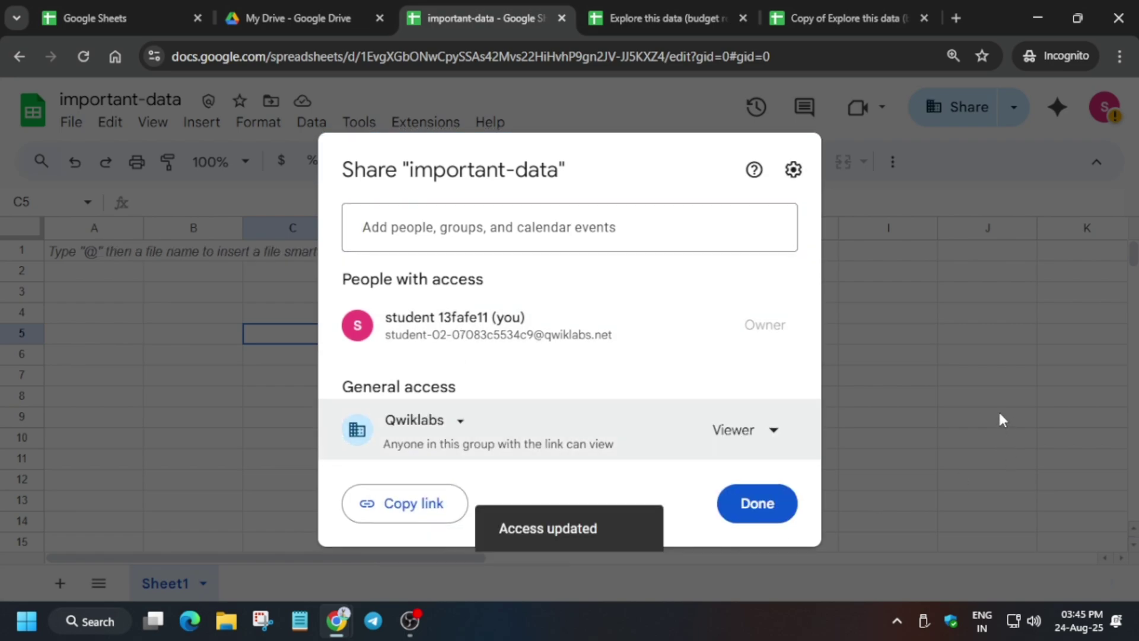
pyautogui.click(762, 507)
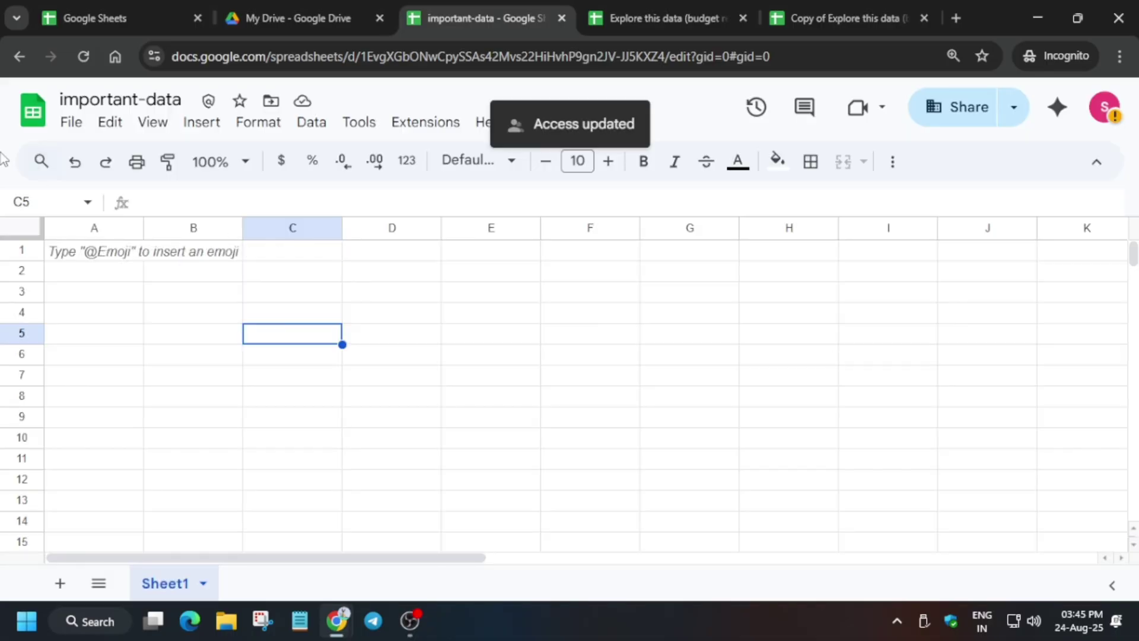
# Upload important-data.xlsx via File > Import with the import location set to Replace spreadsheet
pyautogui.click(72, 123)
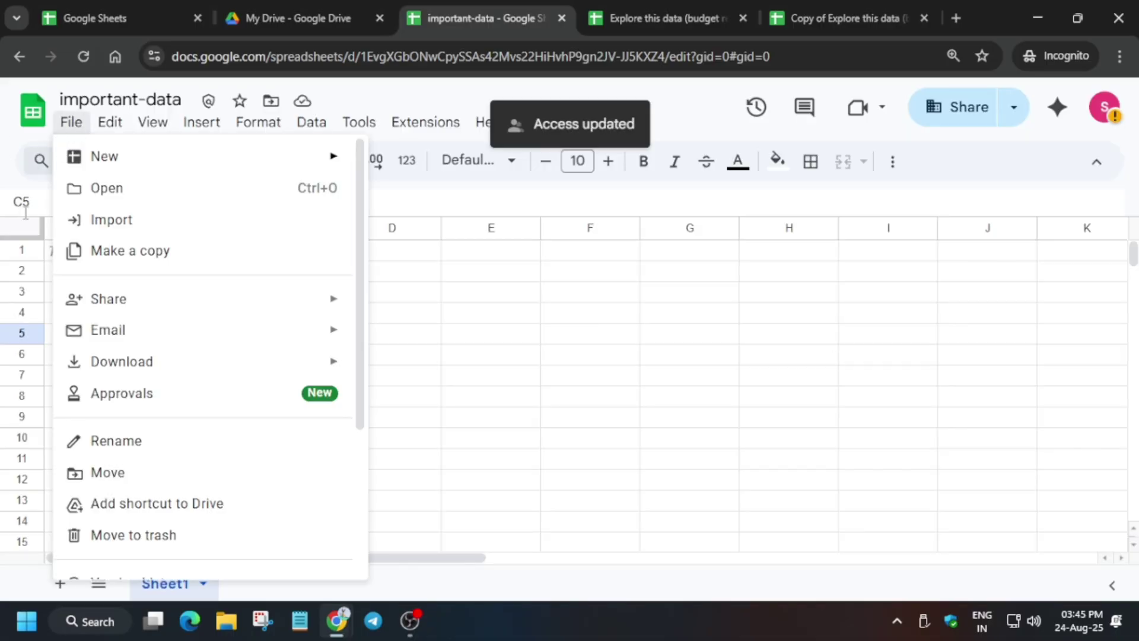
pyautogui.click(107, 220)
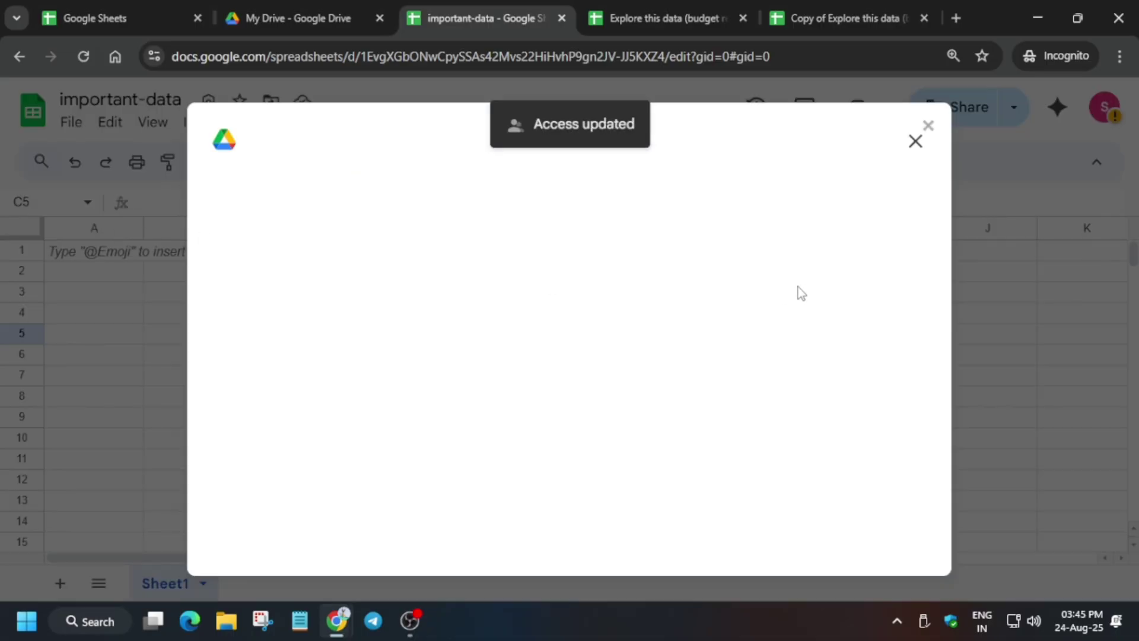
pyautogui.click(523, 207)
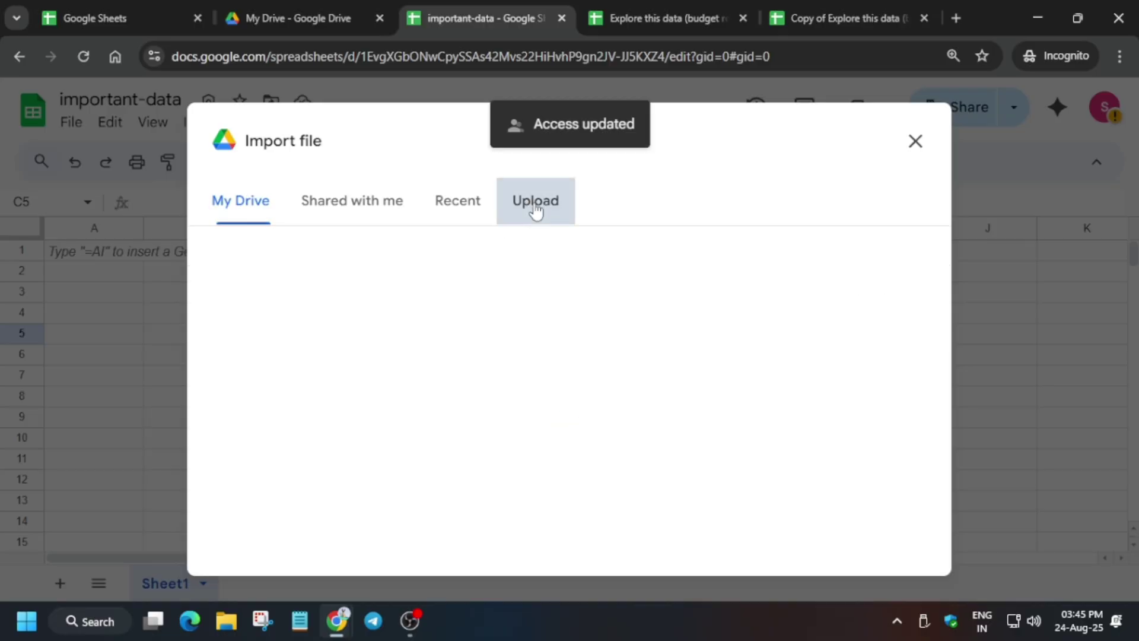
pyautogui.click(561, 460)
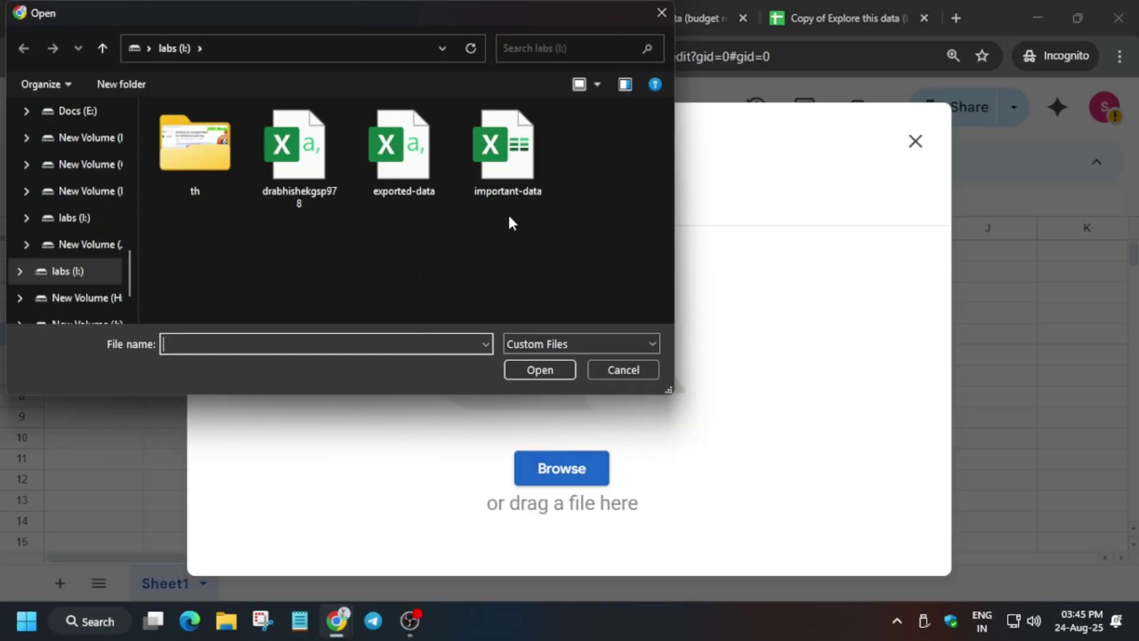
pyautogui.doubleClick(511, 198)
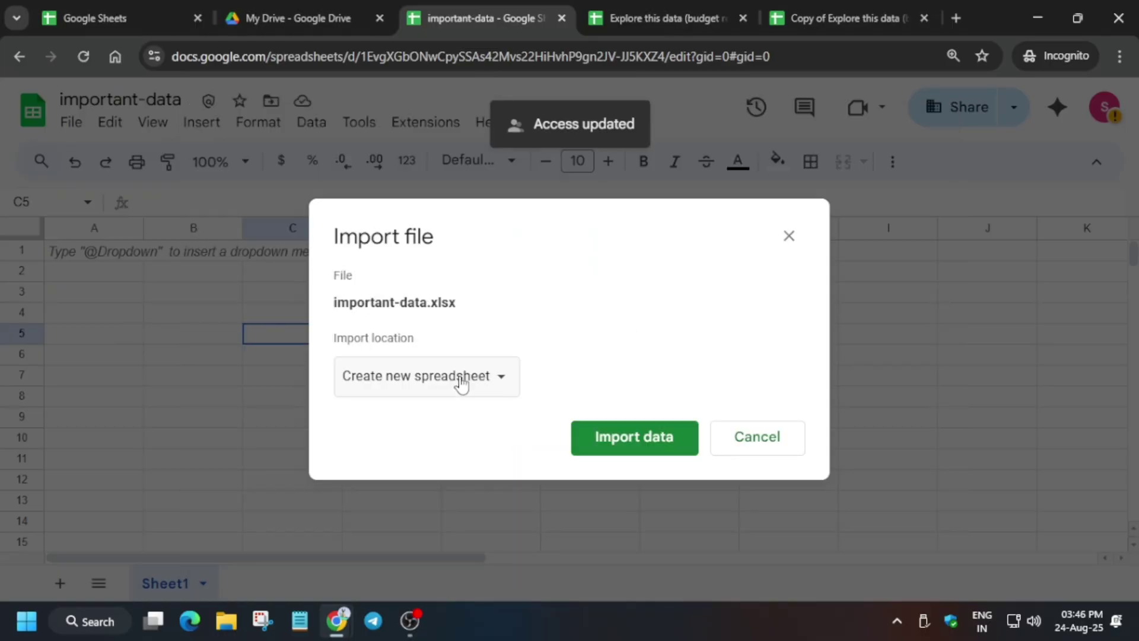
pyautogui.click(459, 381)
pyautogui.click(456, 437)
pyautogui.click(620, 470)
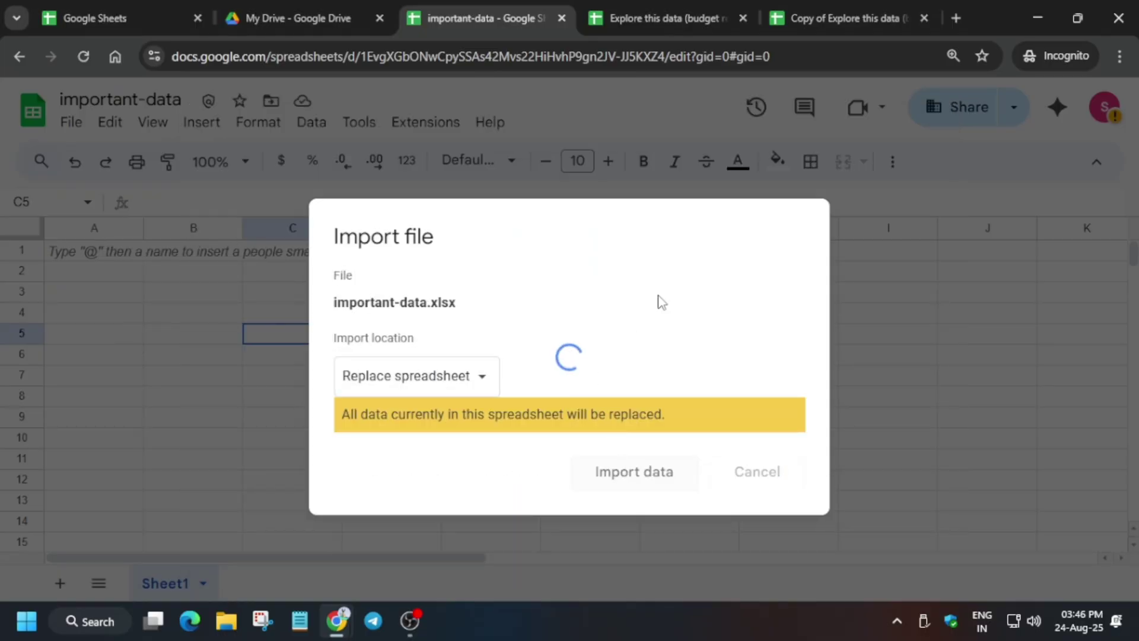
pyautogui.hotkey('alt', 'Tab')
# Run the customize-spreadsheet and share-a-link checkpoints so both pass
pyautogui.scroll(-10, 487, 372)
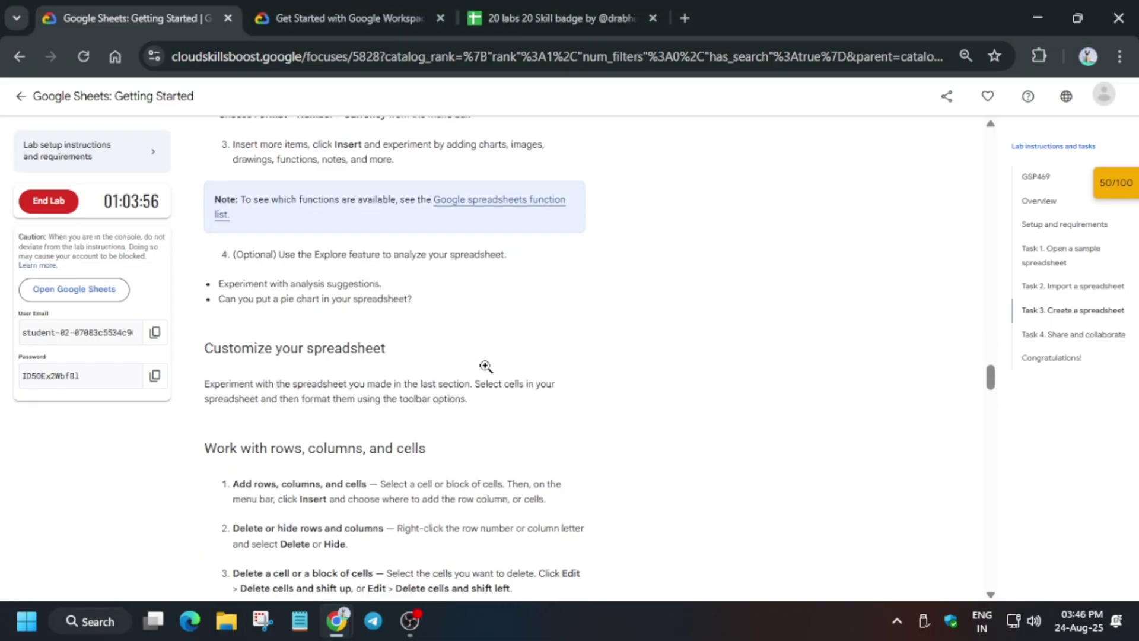
pyautogui.scroll(-12, 486, 367)
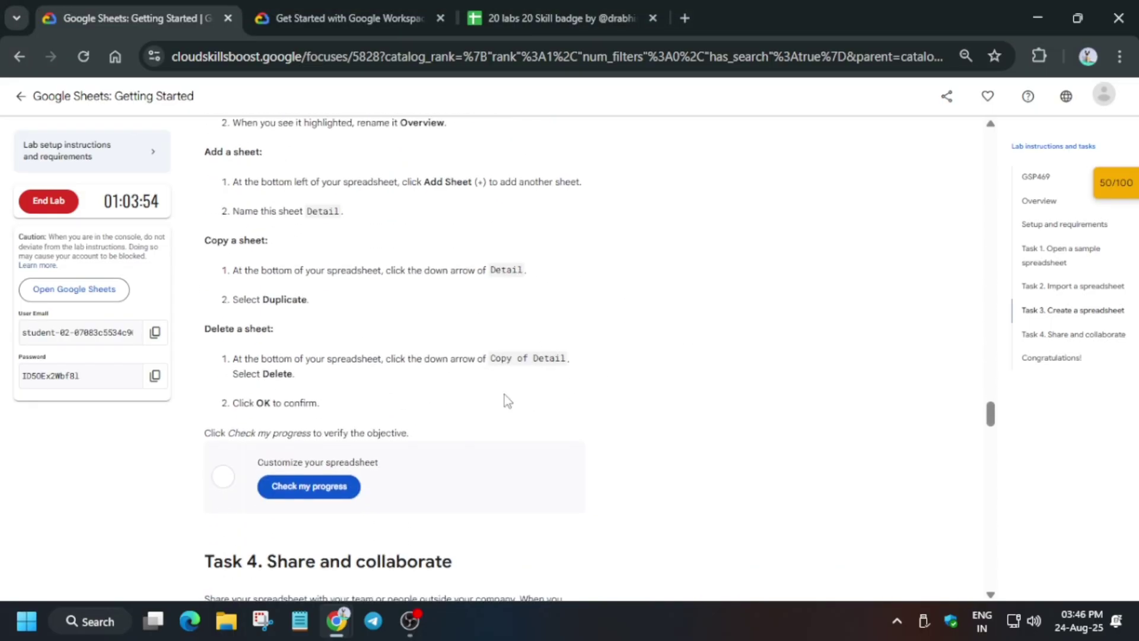
pyautogui.click(306, 494)
pyautogui.scroll(-5, 379, 466)
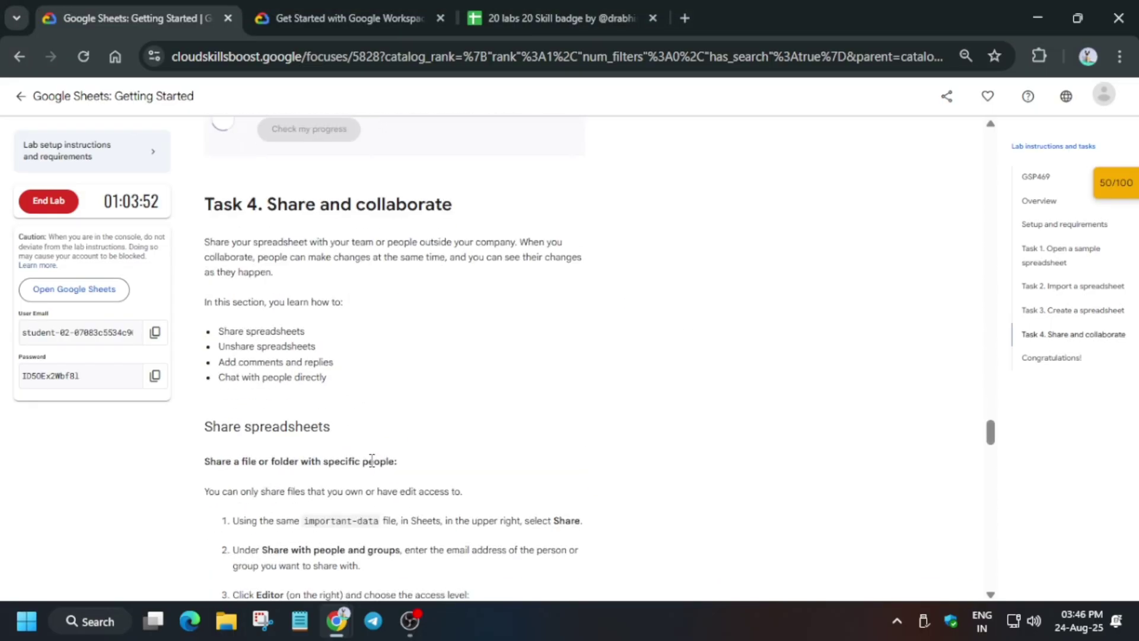
pyautogui.click(1124, 185)
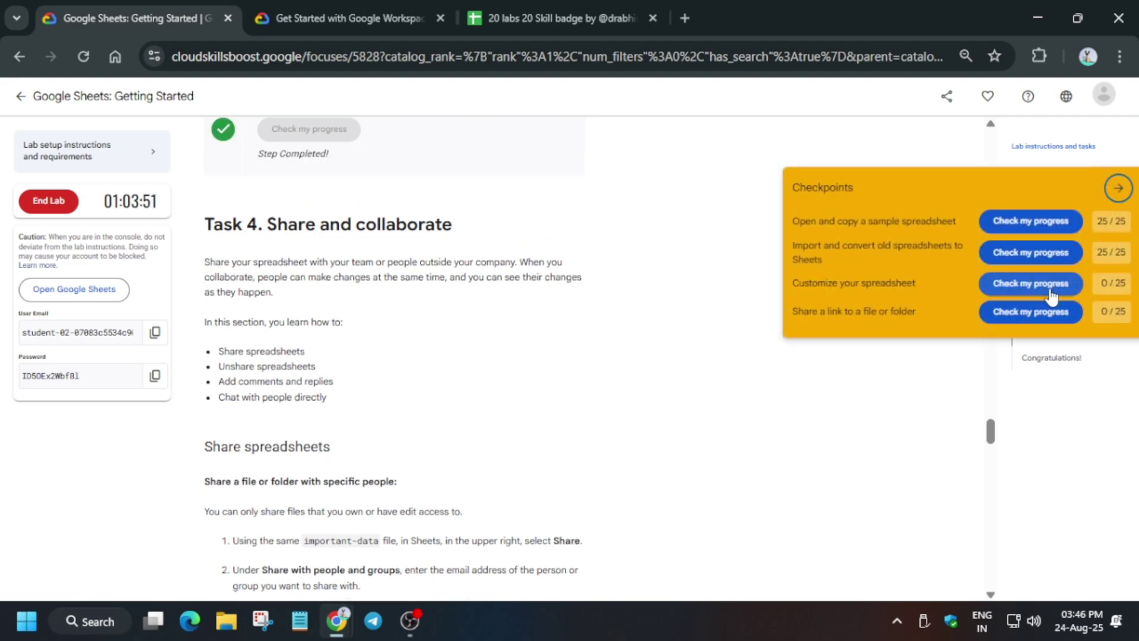
pyautogui.click(1054, 317)
pyautogui.click(1072, 285)
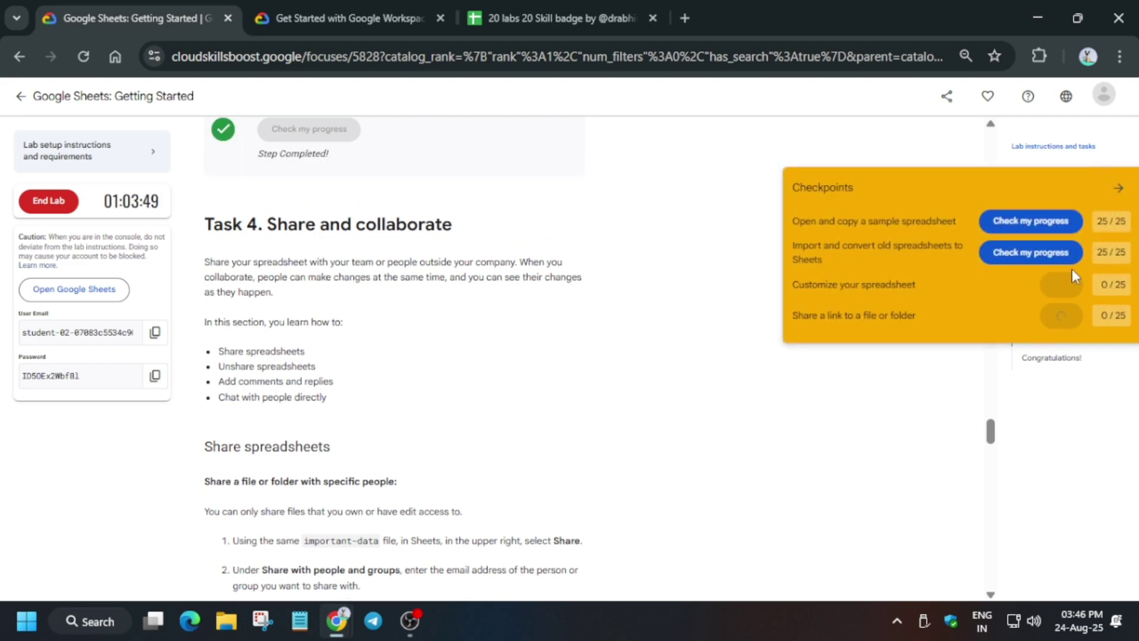
pyautogui.click(1118, 188)
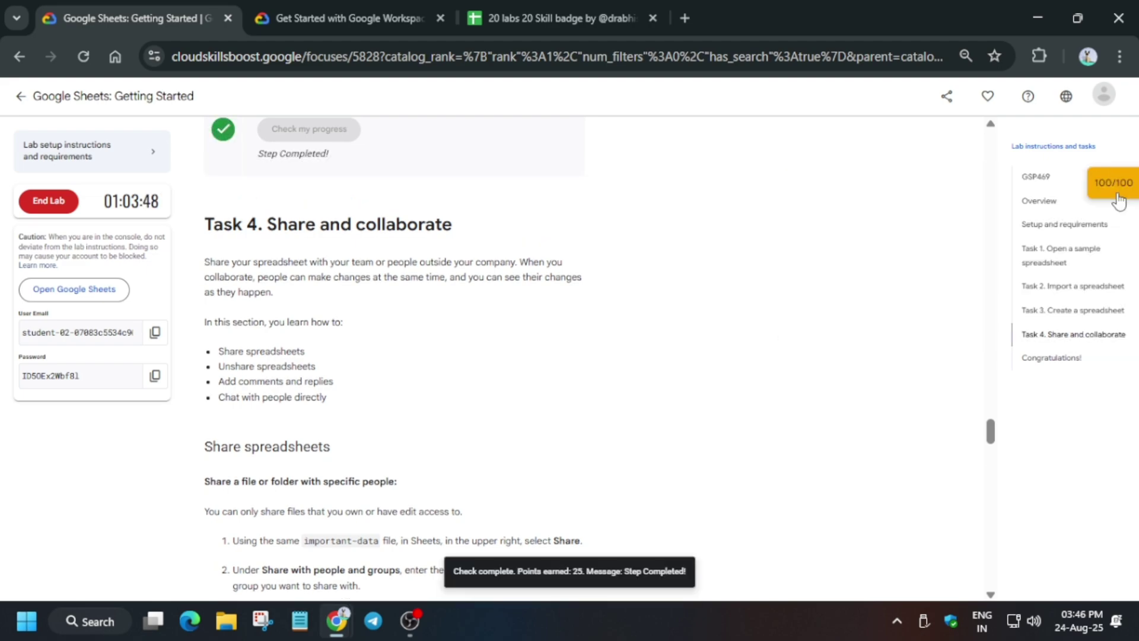
# End the lab and confirm it
pyautogui.click(1043, 181)
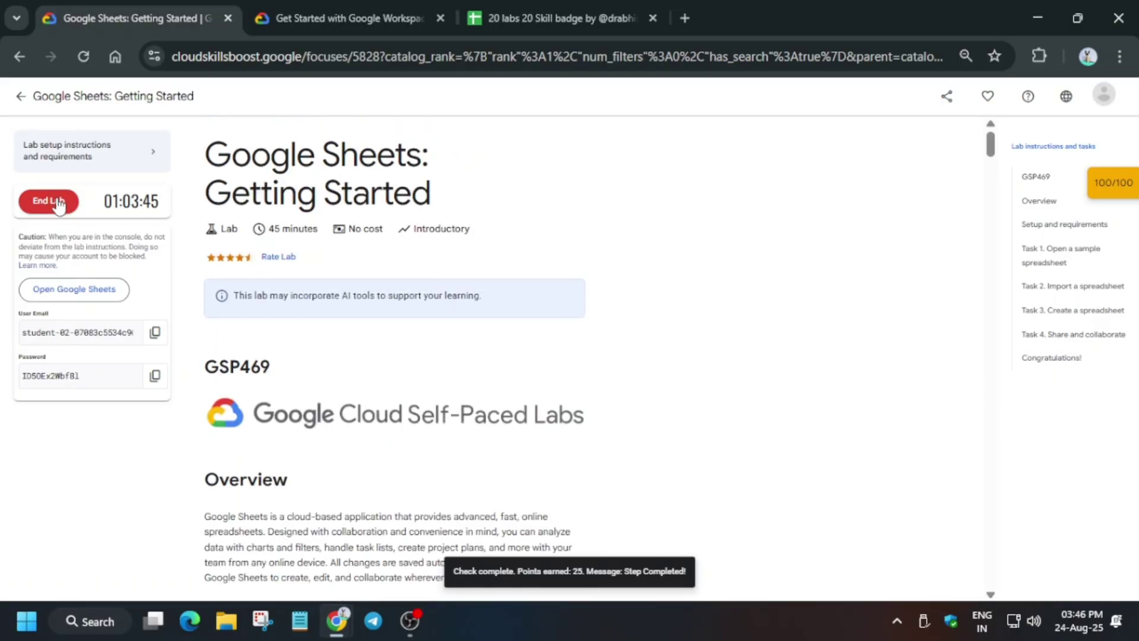
pyautogui.click(59, 203)
pyautogui.click(686, 380)
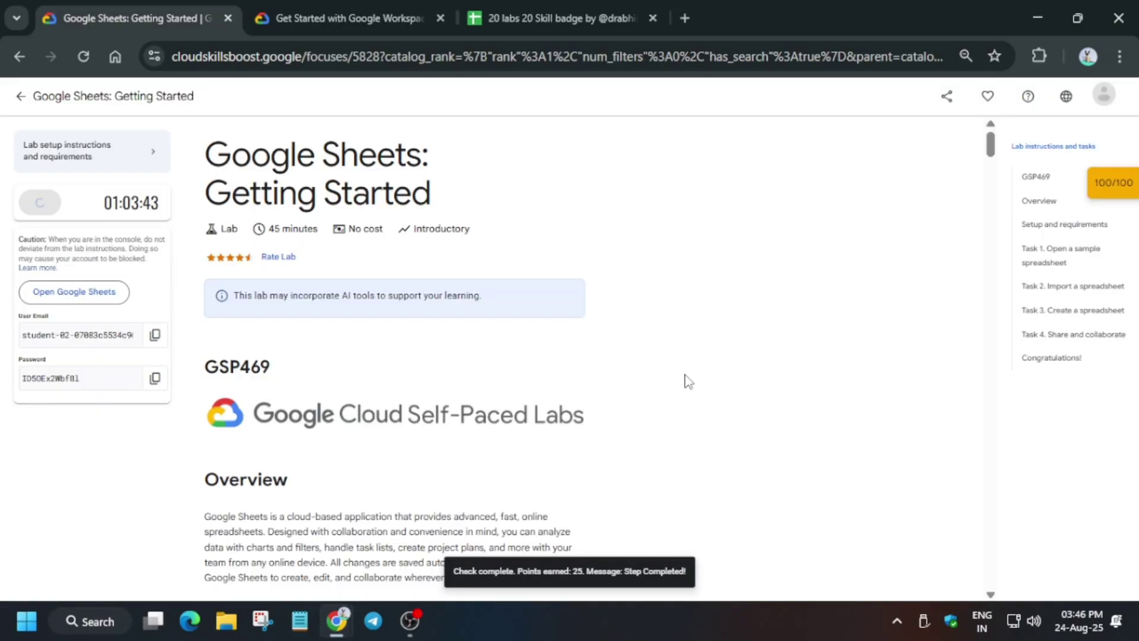